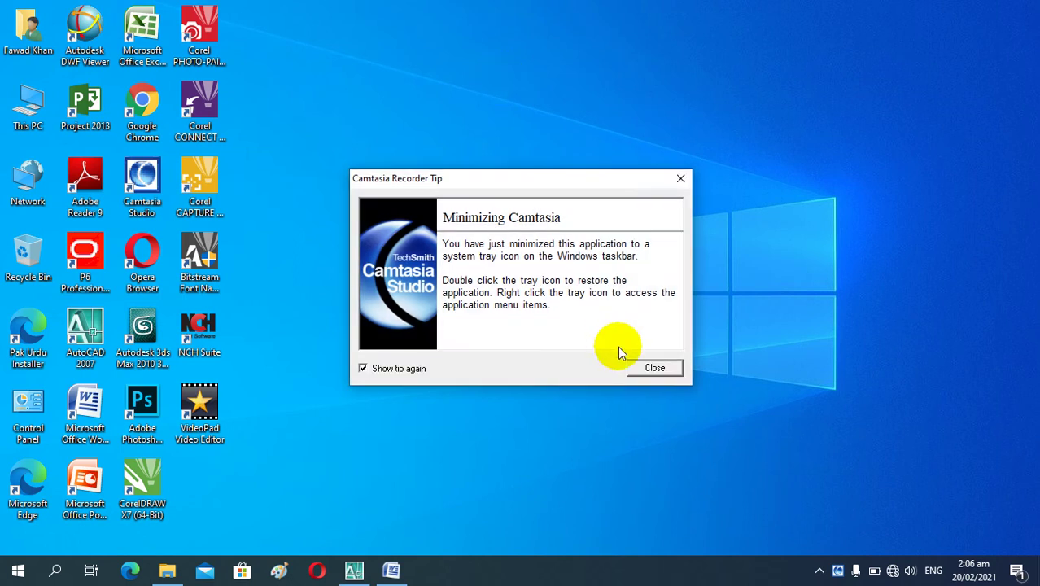
Step: Close the Camtasia Recorder tip and show the top of the YOU TUBE CHANNEL document in Word
{"action": "left_click", "coordinate": [642, 368]}
{"action": "left_click", "coordinate": [391, 570]}
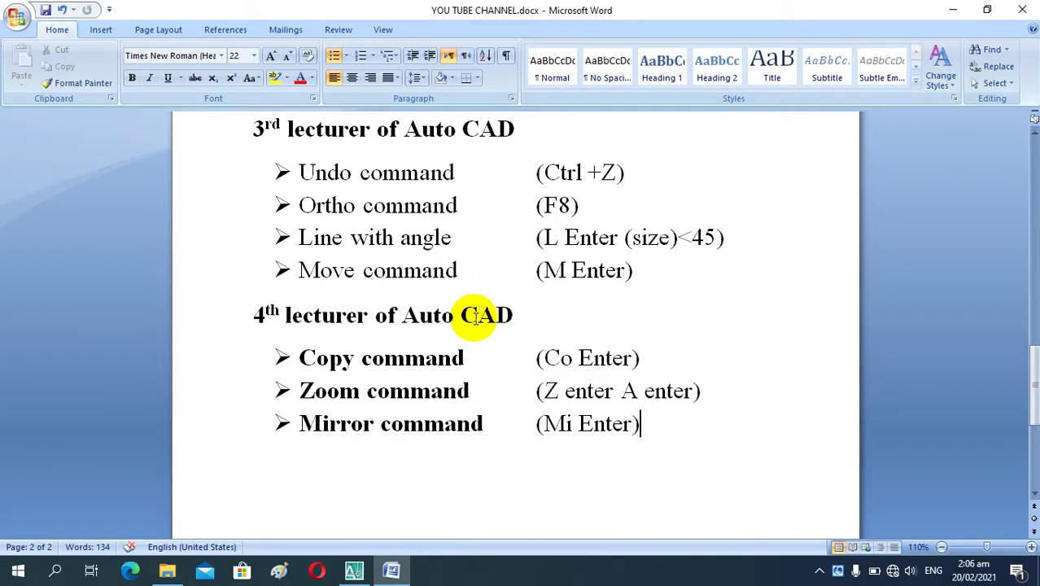
{"action": "scroll", "coordinate": [451, 302], "scroll_direction": "up", "scroll_amount": 2}
{"action": "scroll", "coordinate": [454, 302], "scroll_direction": "up", "scroll_amount": 5}
{"action": "scroll", "coordinate": [456, 304], "scroll_direction": "up", "scroll_amount": 2}
{"action": "scroll", "coordinate": [456, 303], "scroll_direction": "up", "scroll_amount": 4}
{"action": "scroll", "coordinate": [456, 304], "scroll_direction": "up", "scroll_amount": 2}
{"action": "scroll", "coordinate": [455, 303], "scroll_direction": "up", "scroll_amount": 2}
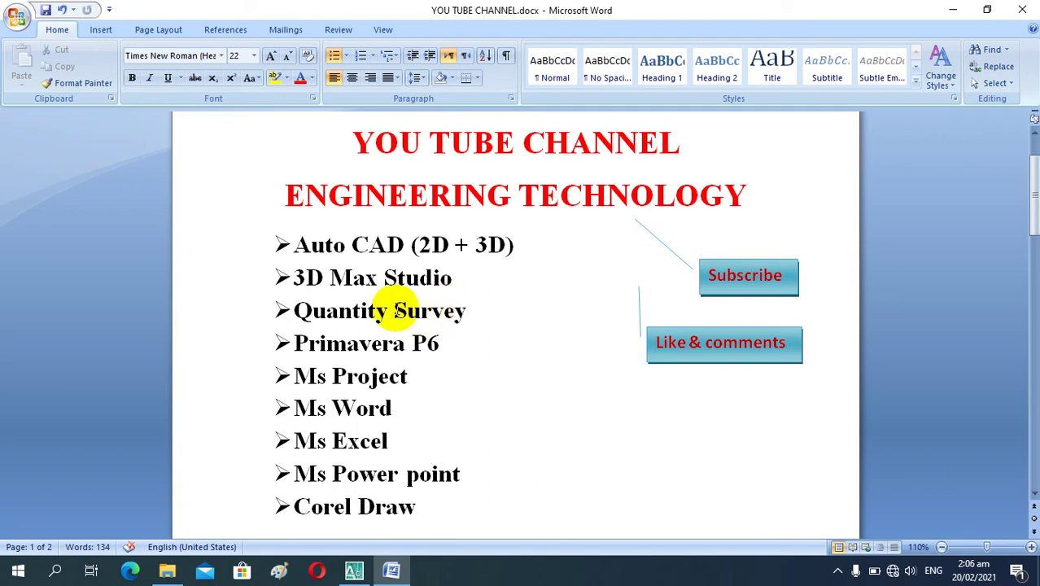
Step: Scroll to the 4th lecture's Copy, Zoom and Mirror notes, then switch to the AutoCAD drawing
{"action": "scroll", "coordinate": [397, 308], "scroll_direction": "down", "scroll_amount": 2}
{"action": "scroll", "coordinate": [397, 308], "scroll_direction": "down", "scroll_amount": 2}
{"action": "scroll", "coordinate": [397, 308], "scroll_direction": "down", "scroll_amount": 5}
{"action": "scroll", "coordinate": [397, 309], "scroll_direction": "down", "scroll_amount": 2}
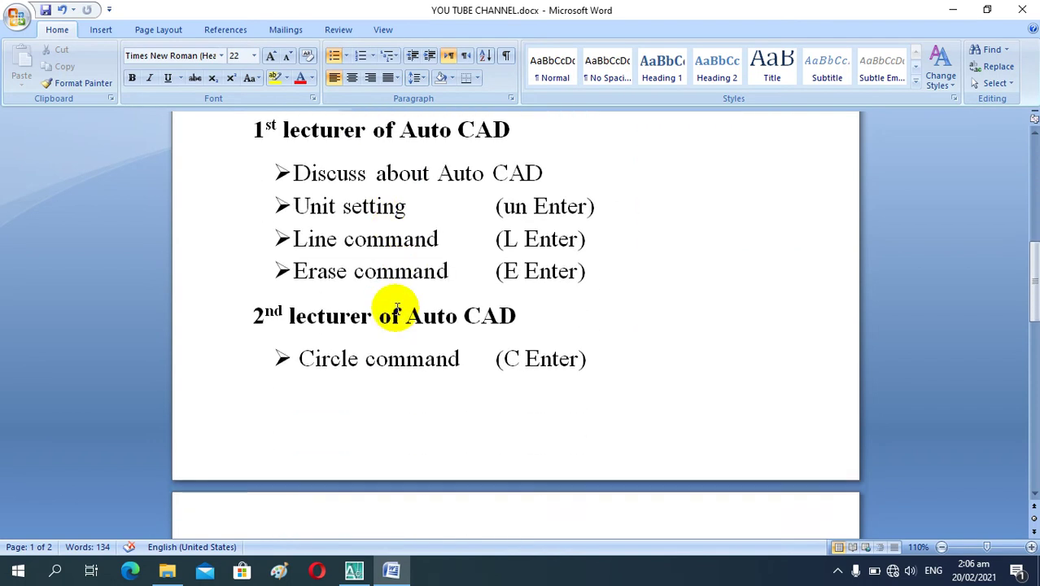
{"action": "scroll", "coordinate": [397, 309], "scroll_direction": "down", "scroll_amount": 2}
{"action": "scroll", "coordinate": [397, 308], "scroll_direction": "down", "scroll_amount": 6}
{"action": "scroll", "coordinate": [398, 308], "scroll_direction": "down", "scroll_amount": 3}
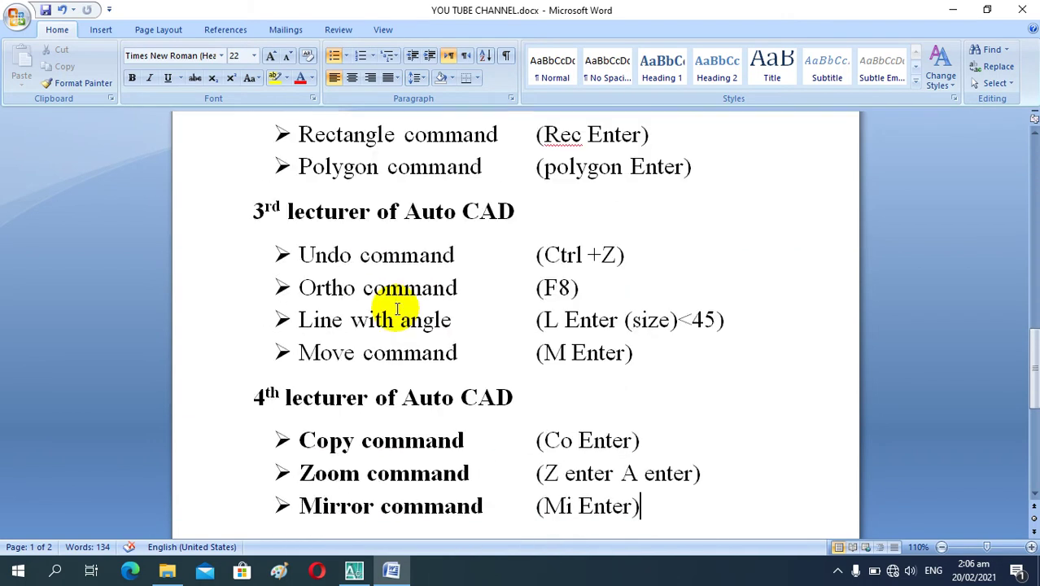
{"action": "scroll", "coordinate": [397, 308], "scroll_direction": "down", "scroll_amount": 2}
{"action": "scroll", "coordinate": [397, 309], "scroll_direction": "down", "scroll_amount": 2}
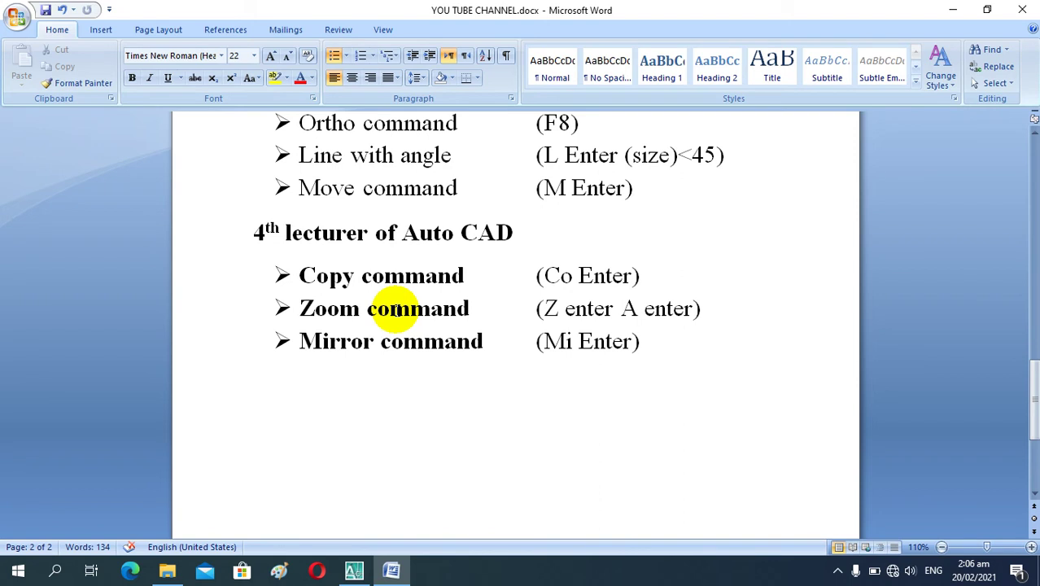
{"action": "left_click", "coordinate": [353, 570]}
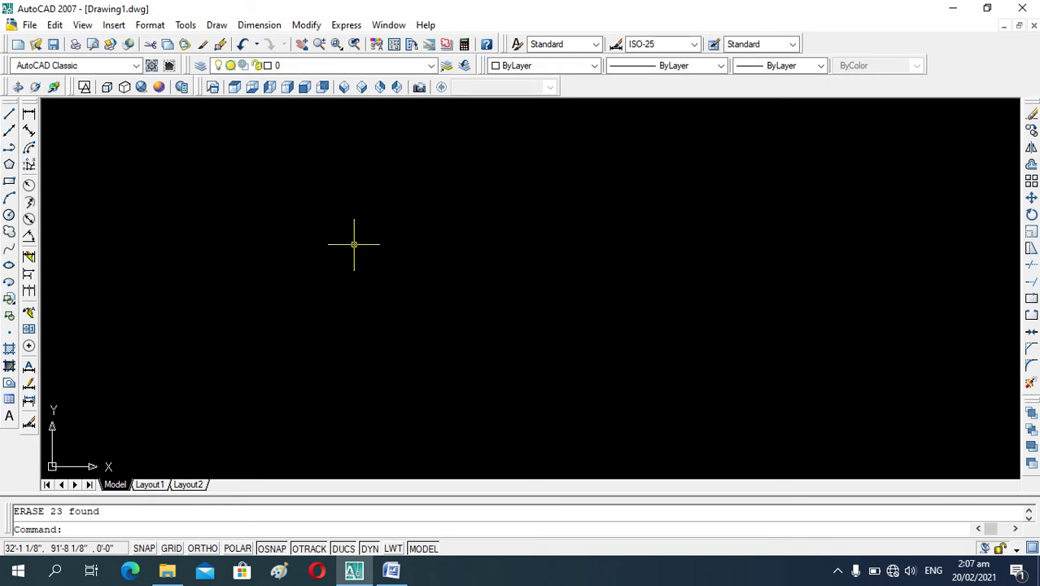
Step: Draw a circle by picking its centre and radius point
{"action": "type", "text": "c"}
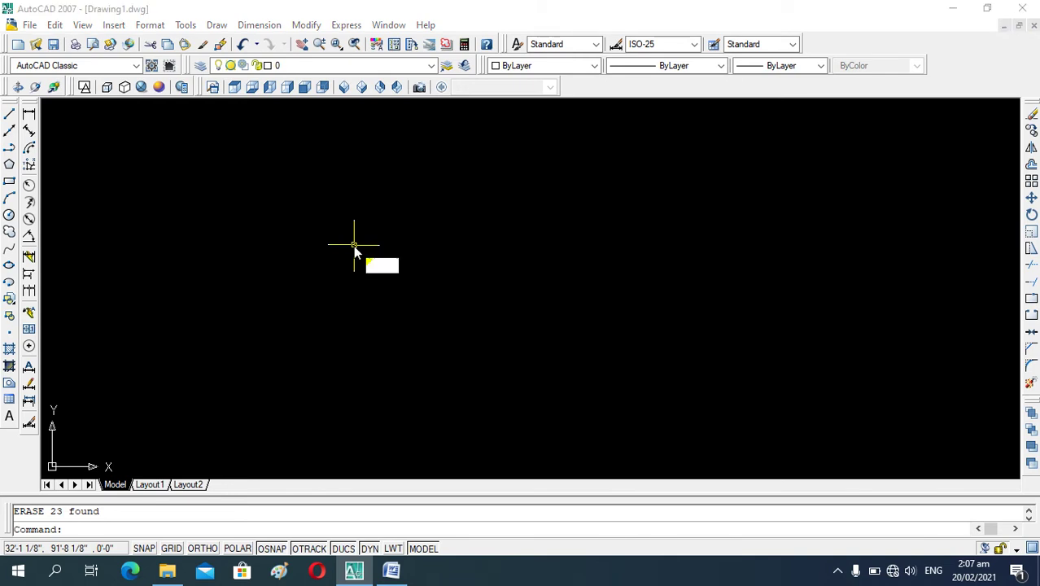
{"action": "key", "text": "Return"}
{"action": "left_click", "coordinate": [348, 260]}
{"action": "left_click", "coordinate": [426, 321]}
{"action": "scroll", "coordinate": [340, 278], "scroll_direction": "down", "scroll_amount": 2}
Step: Draw a rectangle to the right of the circle with REC, then cancel a new circle and adjust the zoom
{"action": "type", "text": "re"}
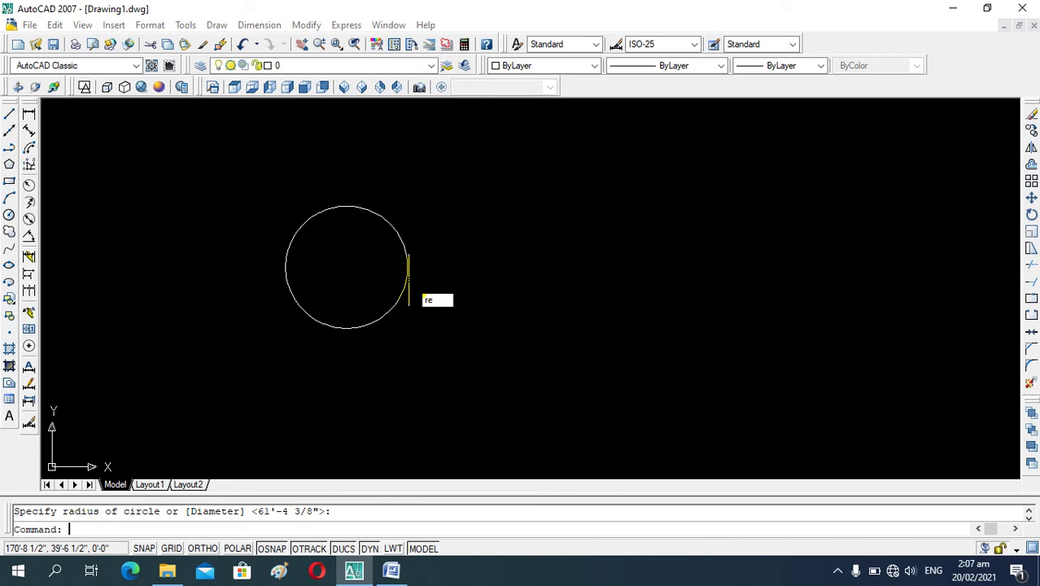
{"action": "type", "text": "c"}
{"action": "key", "text": "Return"}
{"action": "left_click", "coordinate": [498, 236]}
{"action": "left_click", "coordinate": [647, 324]}
{"action": "type", "text": "c"}
{"action": "key", "text": "Return"}
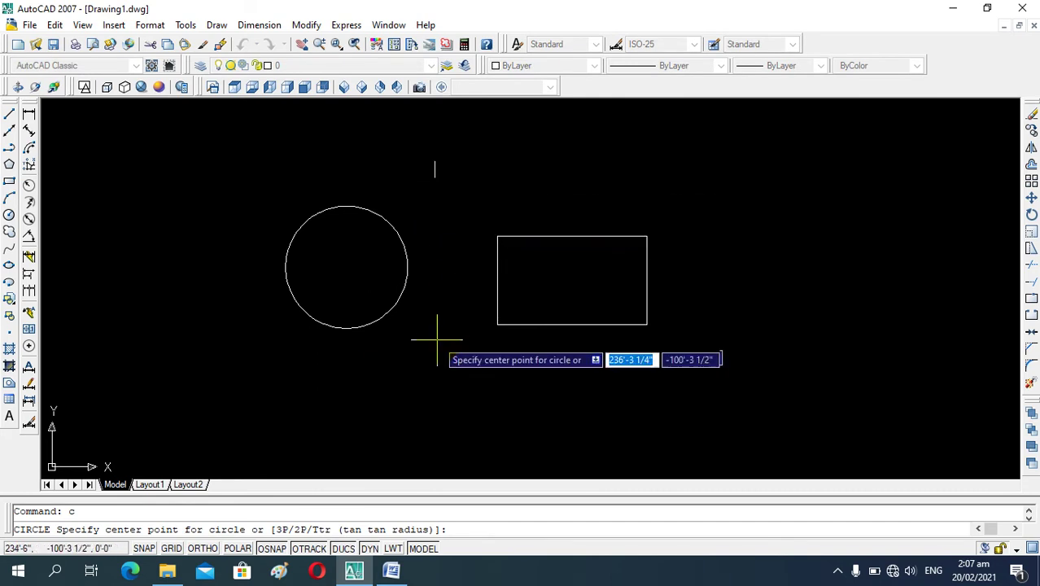
{"action": "key", "text": "Escape"}
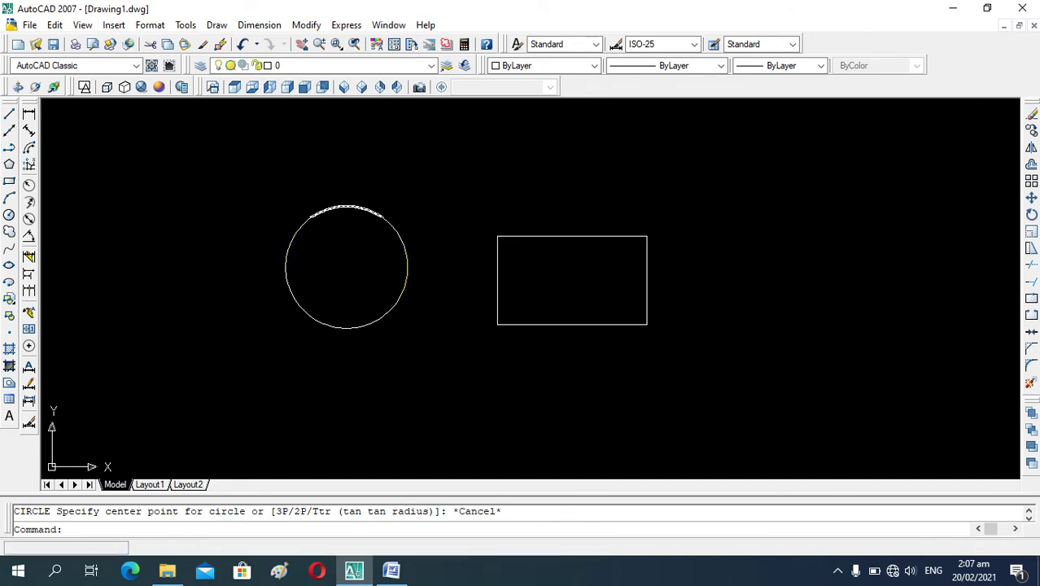
{"action": "scroll", "coordinate": [472, 290], "scroll_direction": "up", "scroll_amount": 5}
{"action": "scroll", "coordinate": [491, 290], "scroll_direction": "down", "scroll_amount": 3}
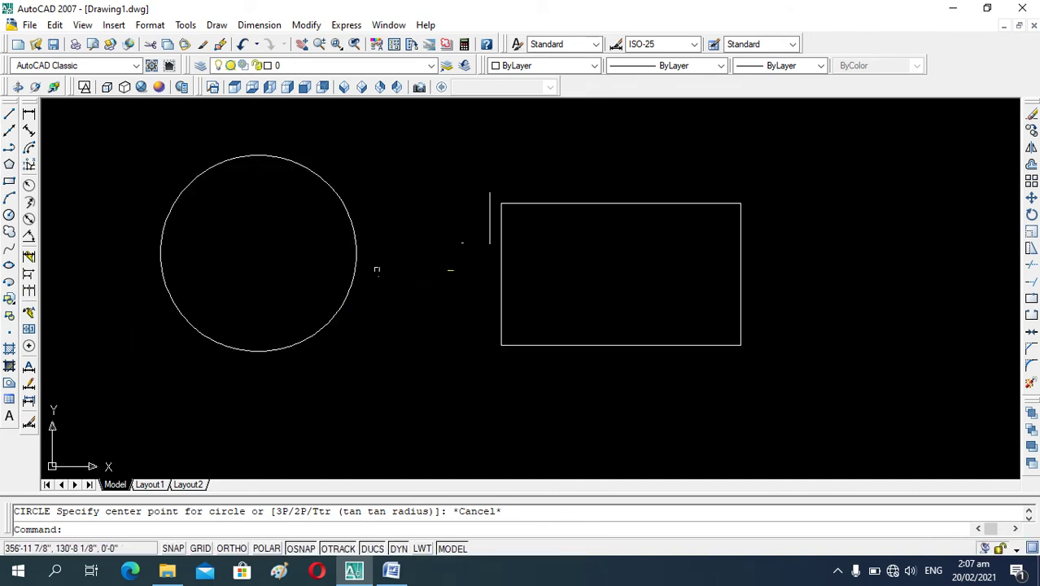
{"action": "scroll", "coordinate": [455, 268], "scroll_direction": "down", "scroll_amount": 3}
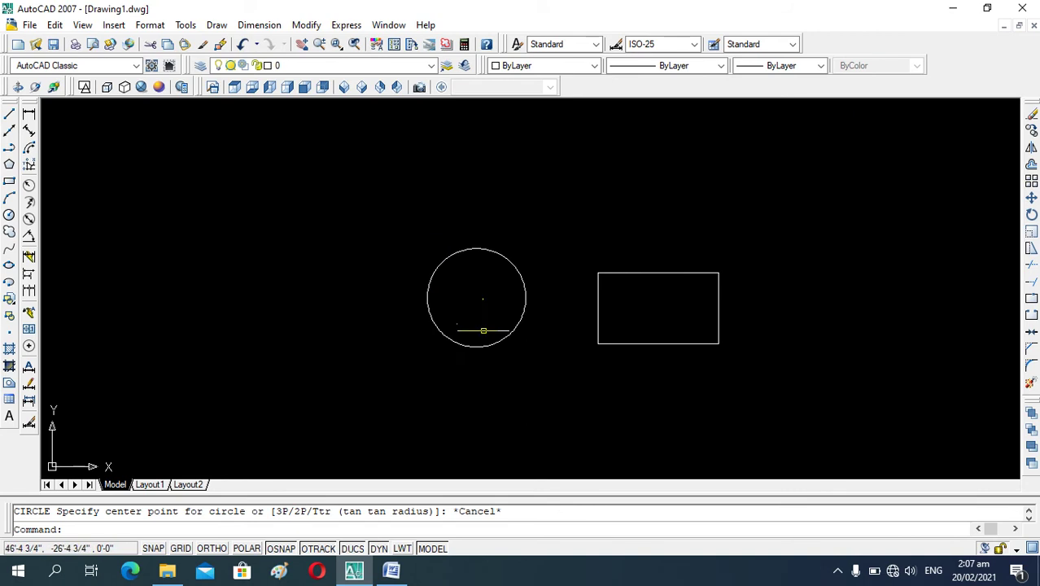
{"action": "scroll", "coordinate": [480, 332], "scroll_direction": "up", "scroll_amount": 2}
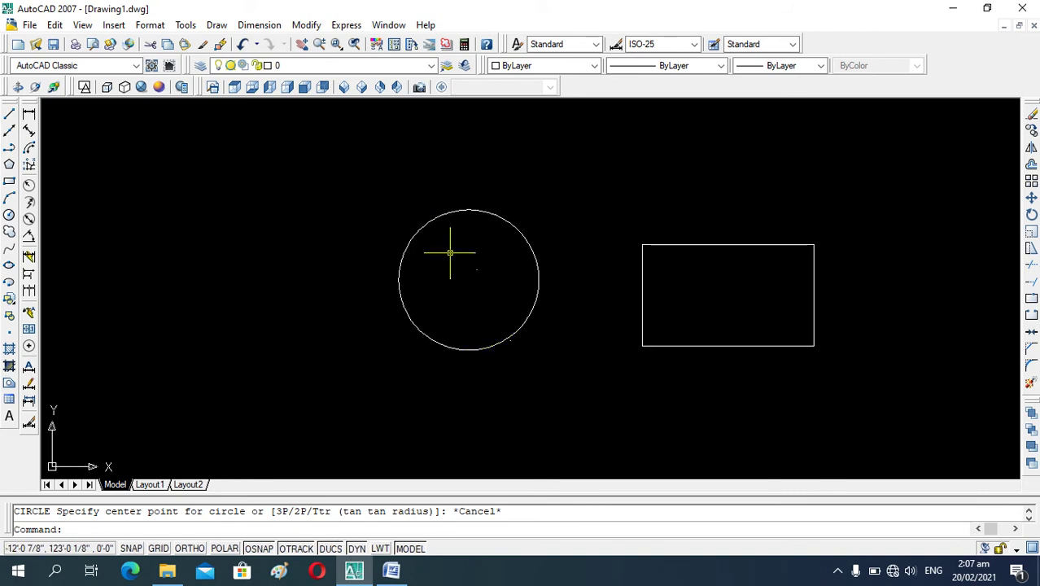
Step: Start COPY on the window-selected circle, using its centre as the base point
{"action": "type", "text": "co"}
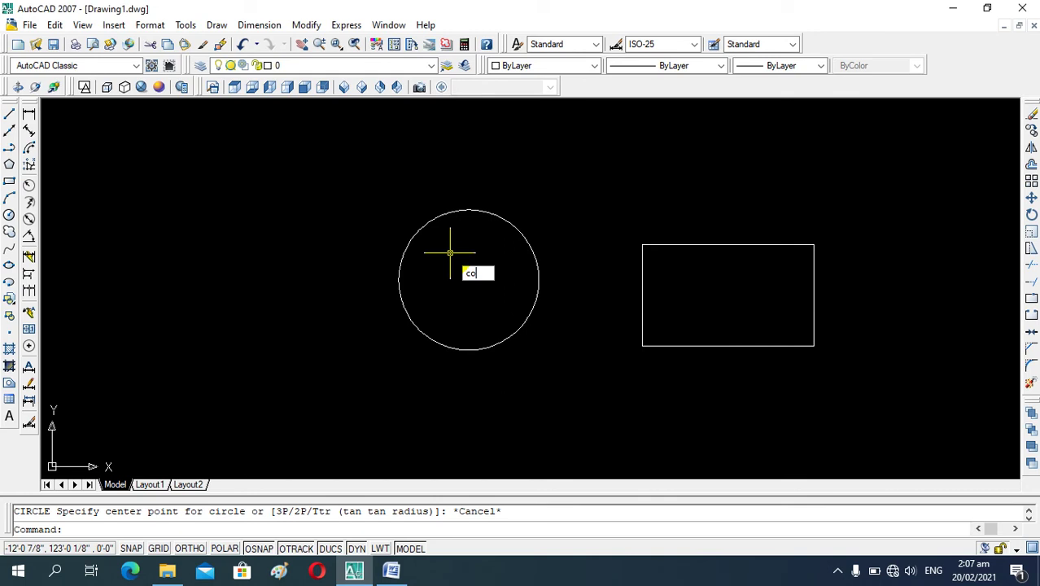
{"action": "key", "text": "Return"}
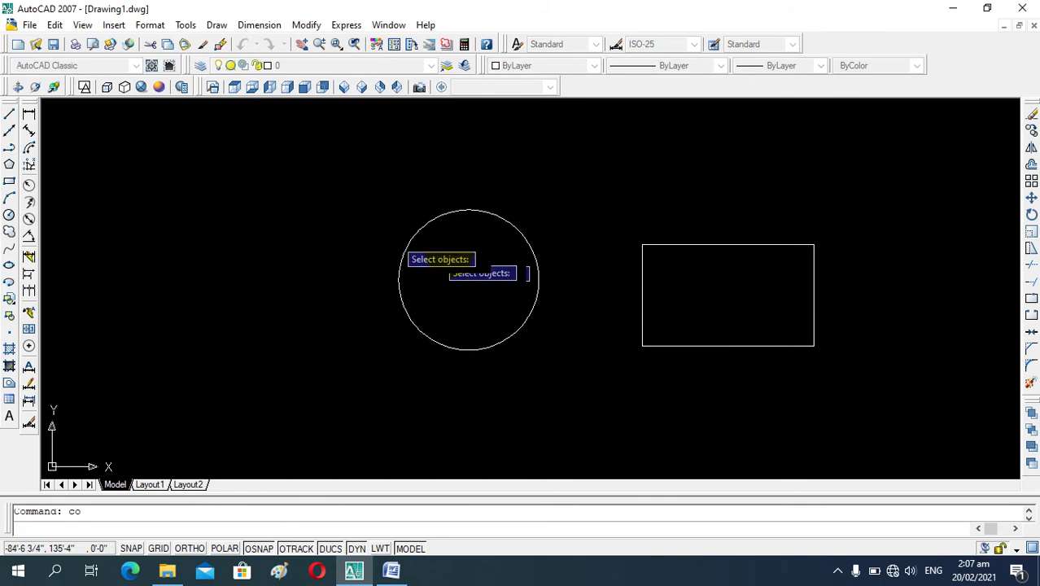
{"action": "left_click", "coordinate": [348, 162]}
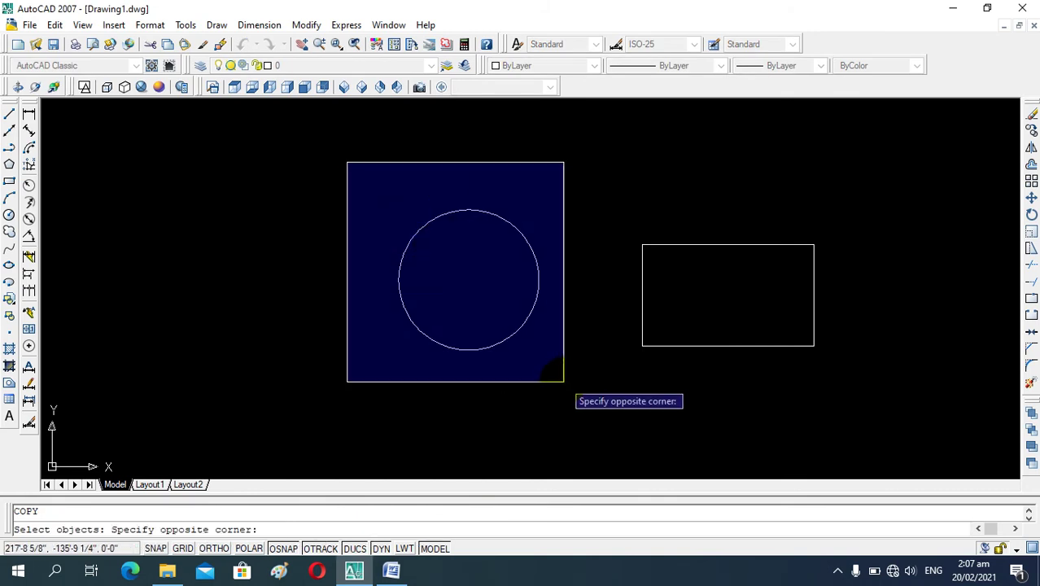
{"action": "left_click", "coordinate": [566, 379]}
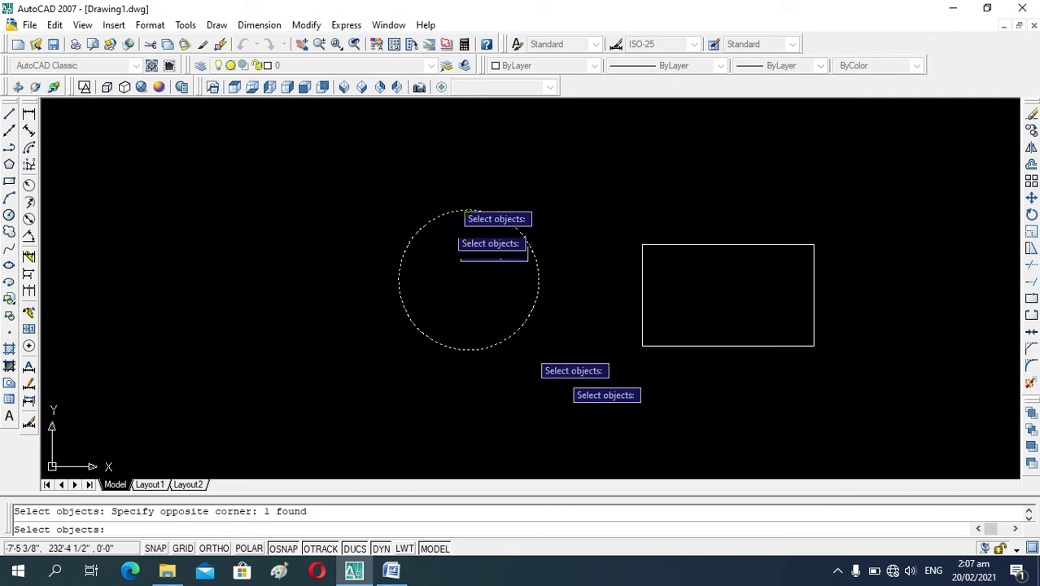
{"action": "key", "text": "Return"}
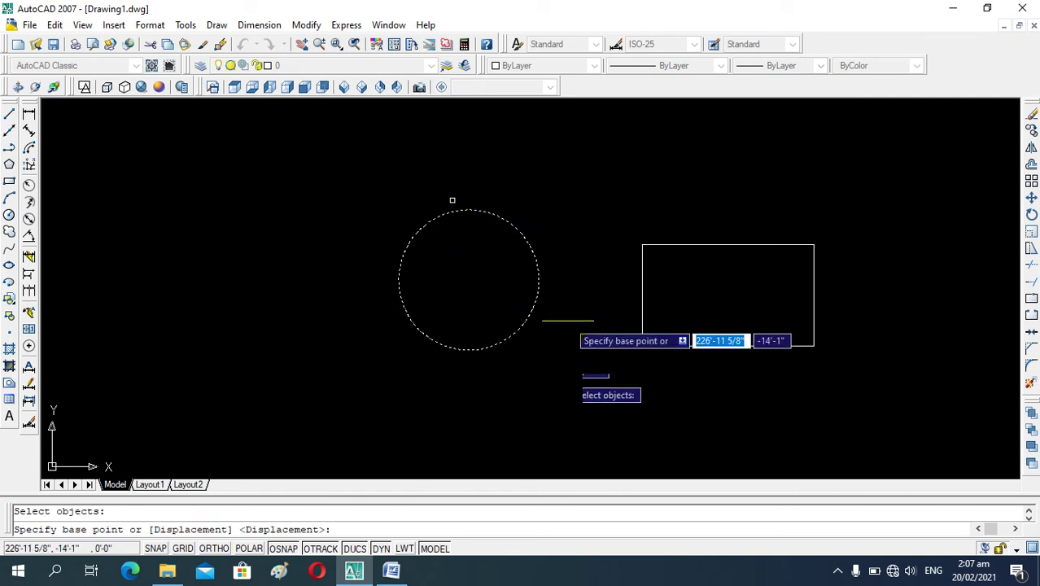
{"action": "left_click", "coordinate": [468, 280]}
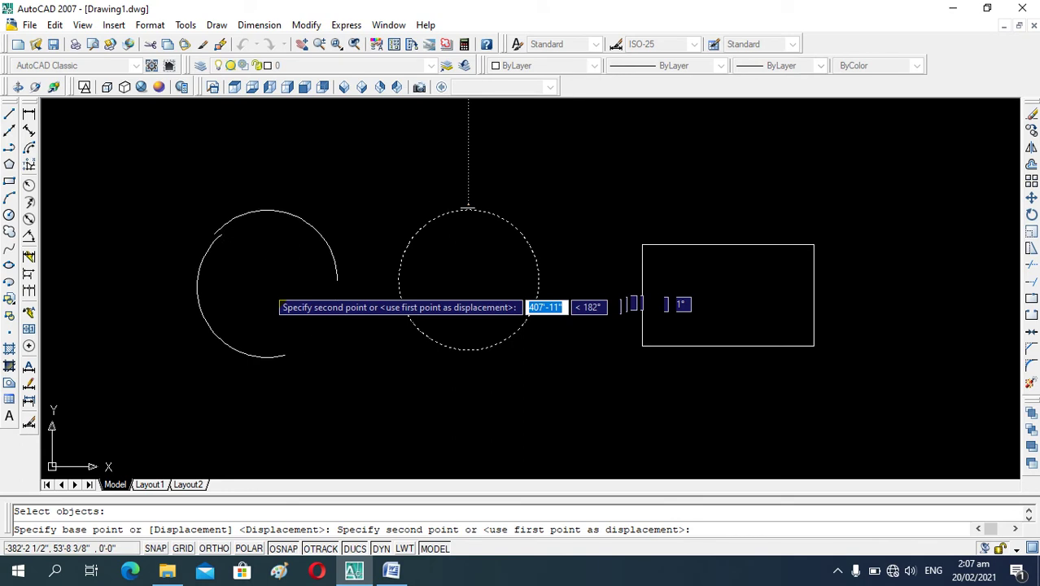
Step: Place four circle copies: left, below, below-left, and one above the rectangle
{"action": "key", "text": "F8"}
{"action": "left_click", "coordinate": [249, 280]}
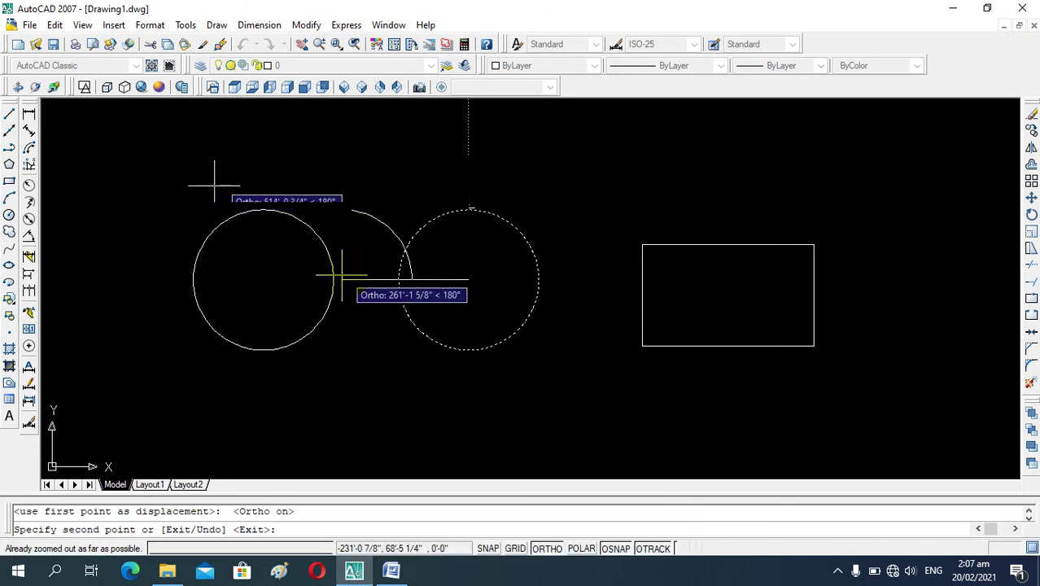
{"action": "scroll", "coordinate": [541, 325], "scroll_direction": "down", "scroll_amount": 2}
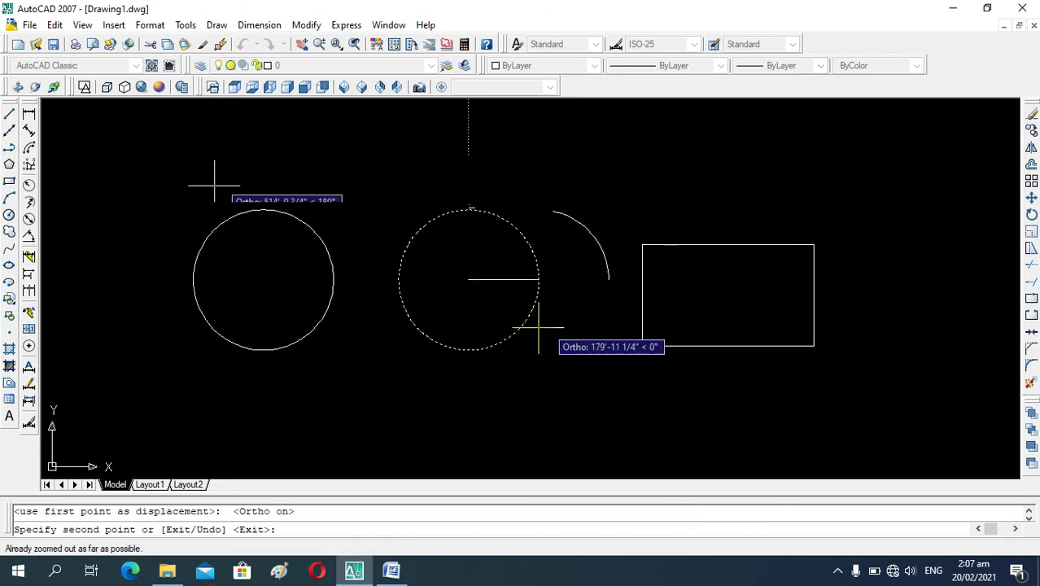
{"action": "scroll", "coordinate": [441, 364], "scroll_direction": "down", "scroll_amount": 1}
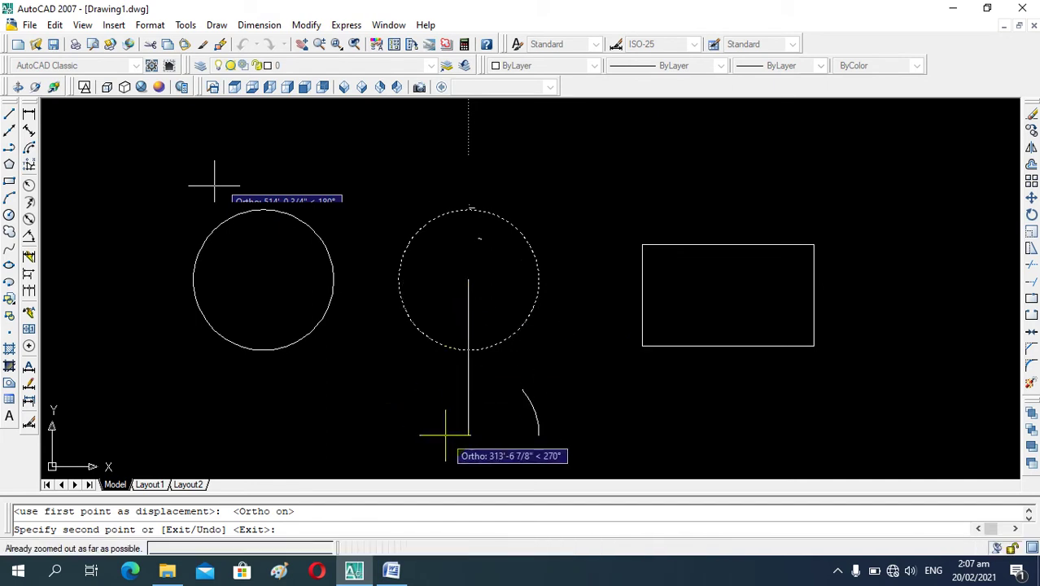
{"action": "left_click", "coordinate": [456, 396]}
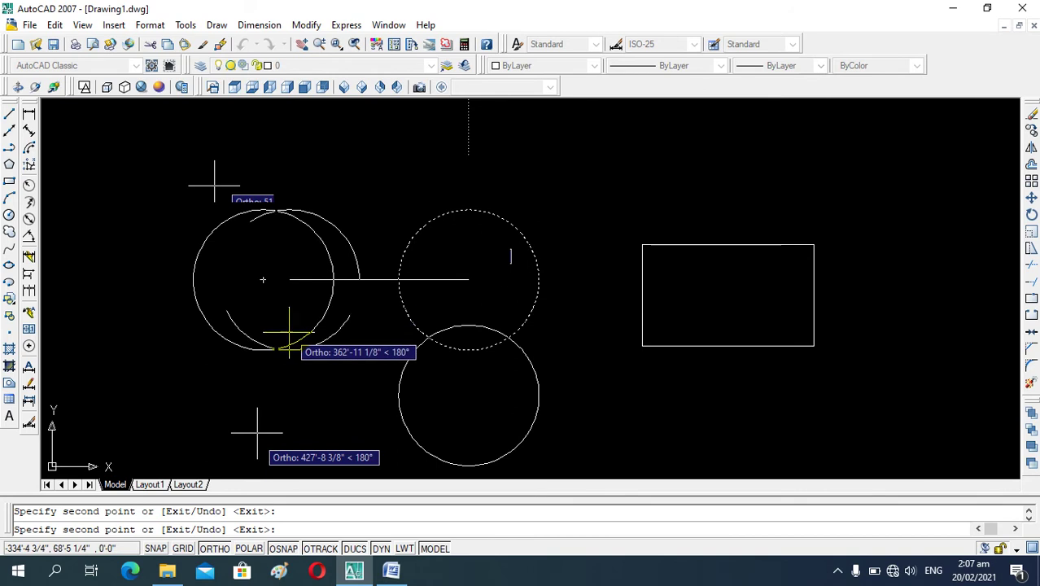
{"action": "key", "text": "F8"}
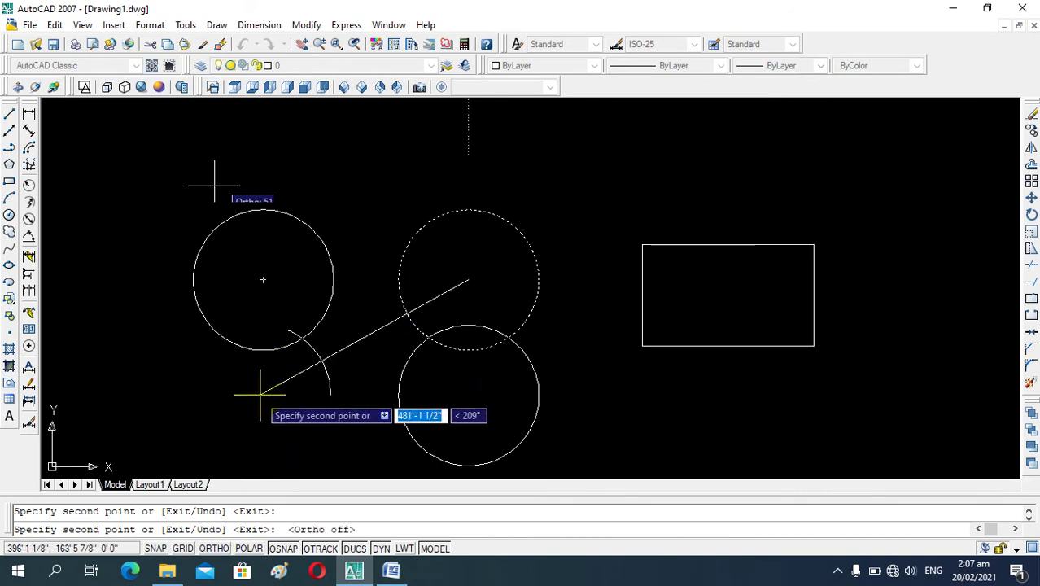
{"action": "left_click", "coordinate": [261, 397]}
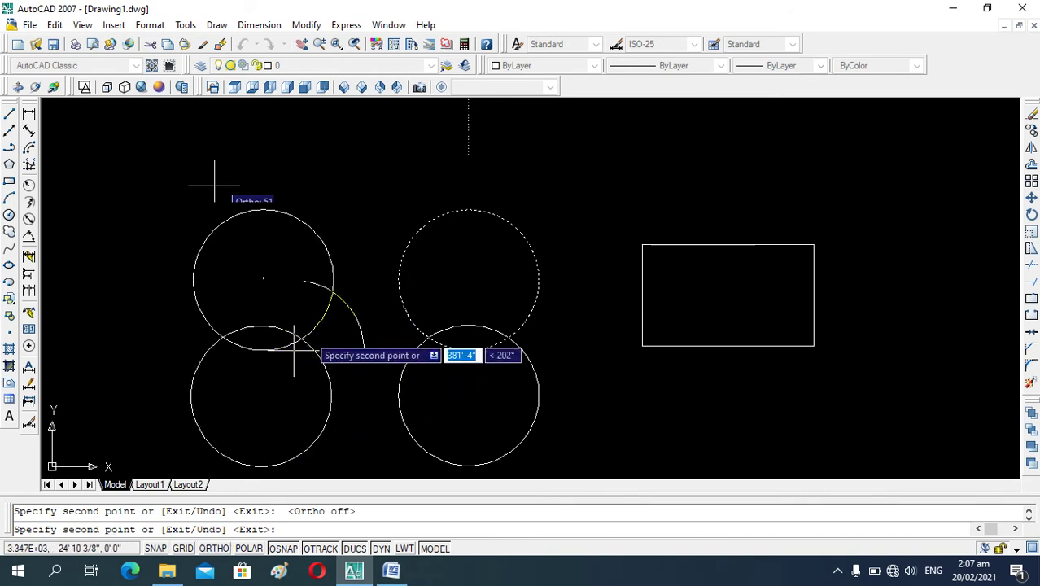
{"action": "left_click", "coordinate": [698, 168]}
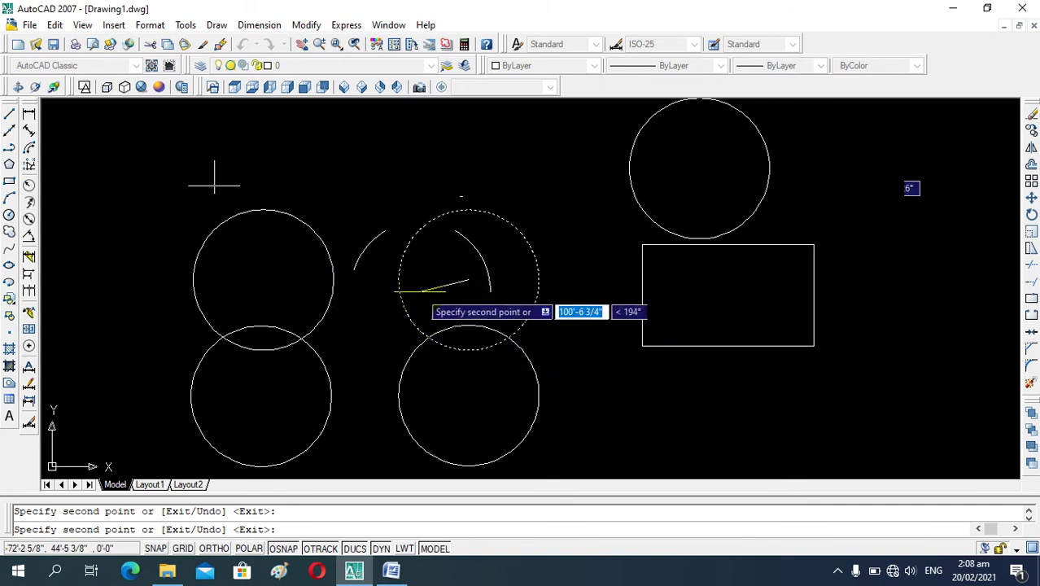
{"action": "key", "text": "Escape"}
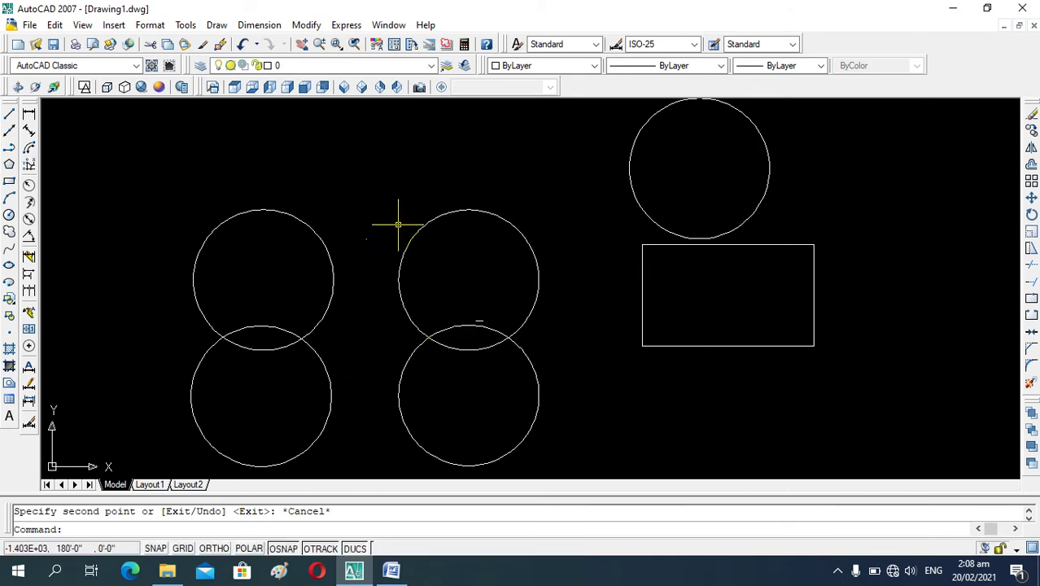
Step: Window-select the four stacked circles on the left and delete them
{"action": "scroll", "coordinate": [407, 302], "scroll_direction": "up", "scroll_amount": 3}
{"action": "scroll", "coordinate": [402, 298], "scroll_direction": "down", "scroll_amount": 3}
{"action": "scroll", "coordinate": [402, 297], "scroll_direction": "down", "scroll_amount": 1}
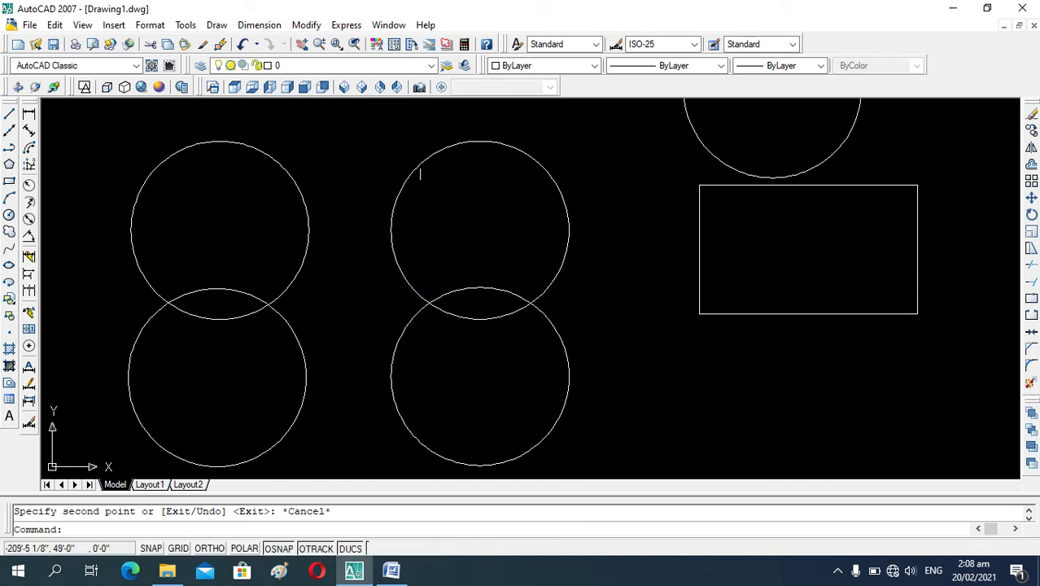
{"action": "scroll", "coordinate": [335, 277], "scroll_direction": "down", "scroll_amount": 2}
{"action": "scroll", "coordinate": [369, 241], "scroll_direction": "up", "scroll_amount": 3}
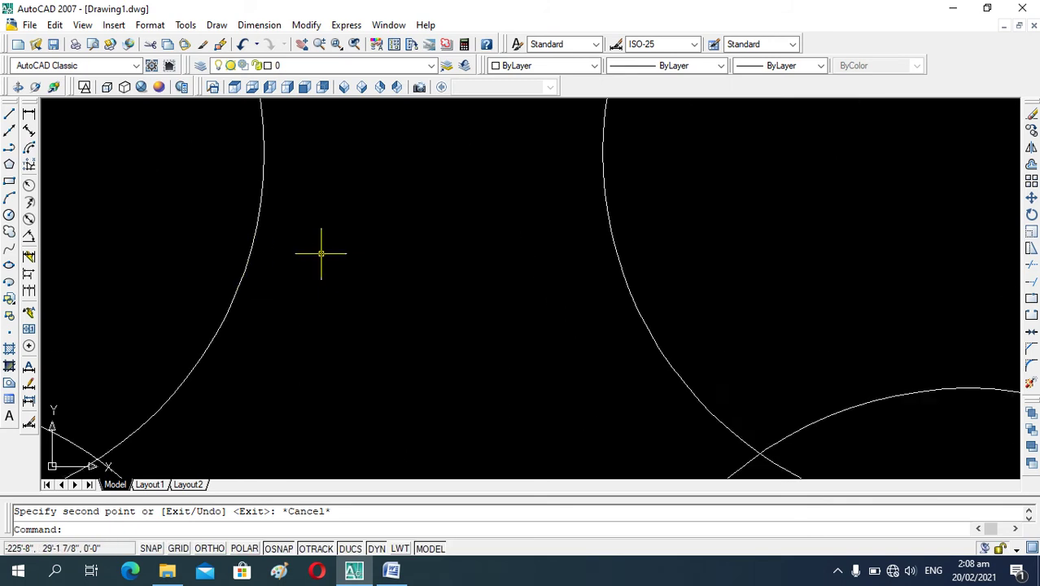
{"action": "scroll", "coordinate": [322, 248], "scroll_direction": "down", "scroll_amount": 3}
{"action": "scroll", "coordinate": [337, 263], "scroll_direction": "up", "scroll_amount": 3}
{"action": "scroll", "coordinate": [341, 256], "scroll_direction": "down", "scroll_amount": 3}
{"action": "scroll", "coordinate": [488, 252], "scroll_direction": "down", "scroll_amount": 1}
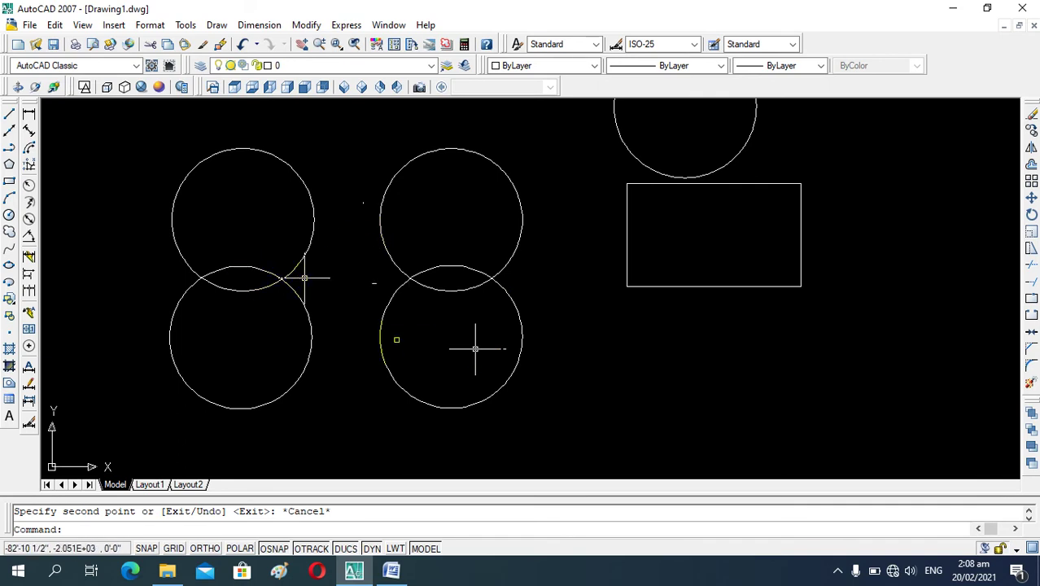
{"action": "left_click", "coordinate": [142, 139]}
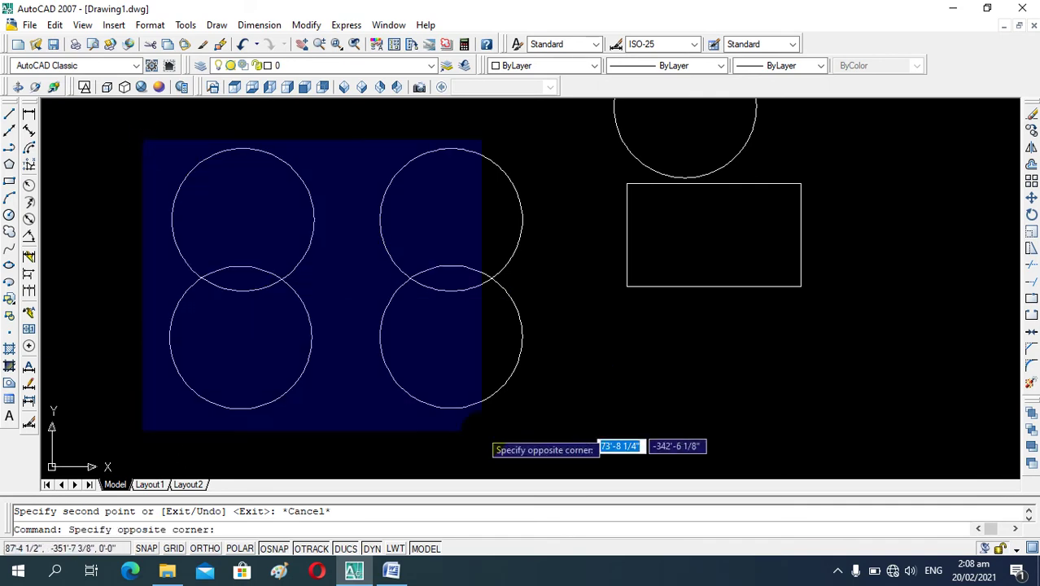
{"action": "left_click", "coordinate": [544, 440]}
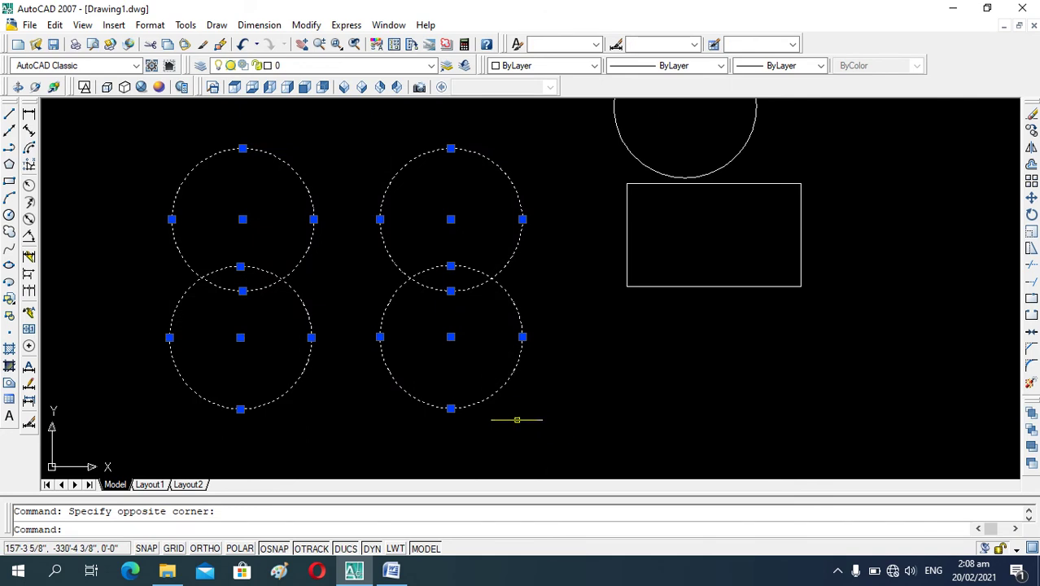
{"action": "key", "text": "Delete"}
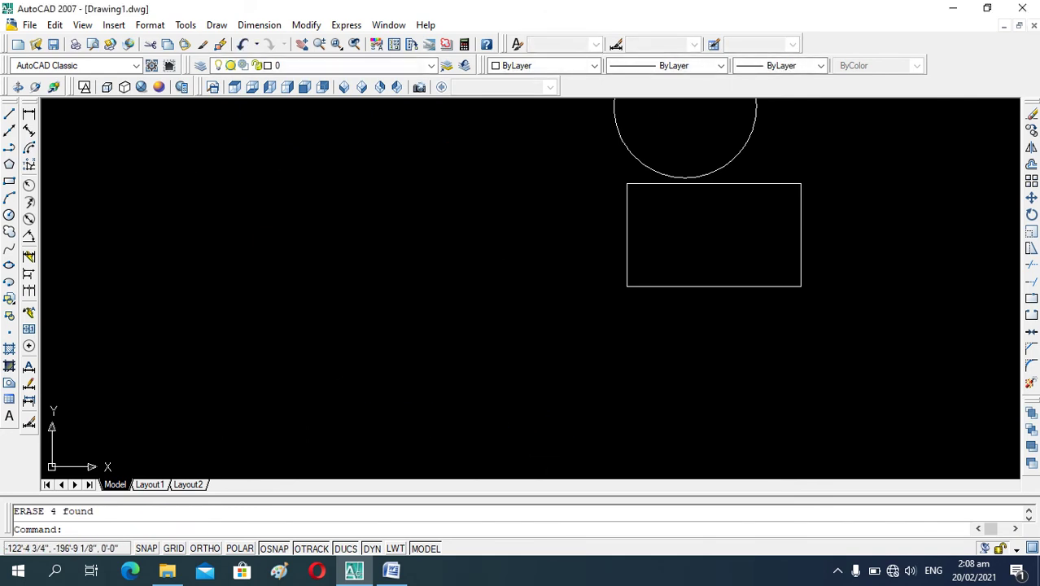
{"action": "scroll", "coordinate": [509, 284], "scroll_direction": "down", "scroll_amount": 2}
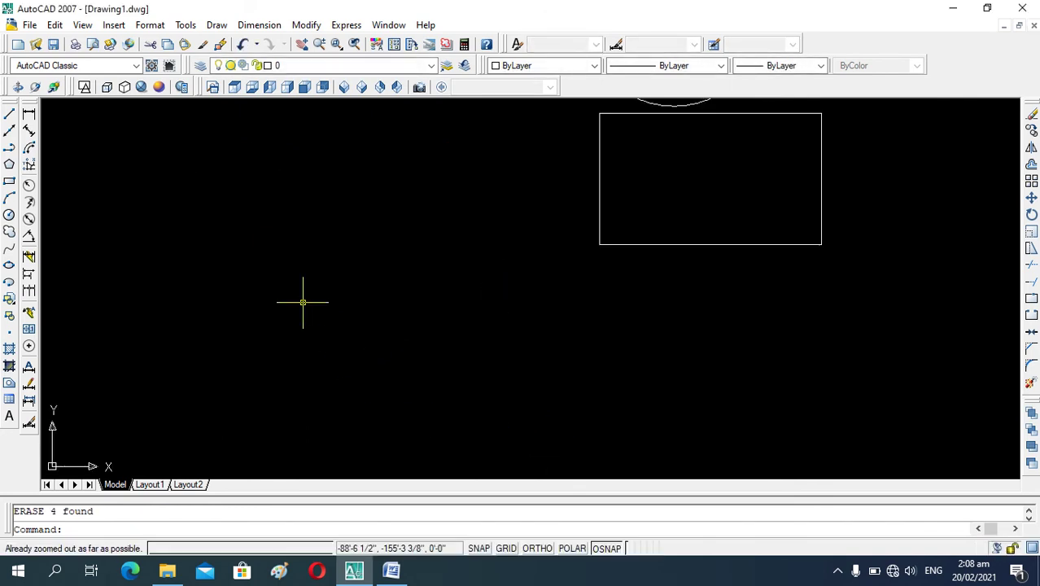
Step: Zoom All to fit the whole drawing in view
{"action": "type", "text": "z"}
{"action": "key", "text": "Return"}
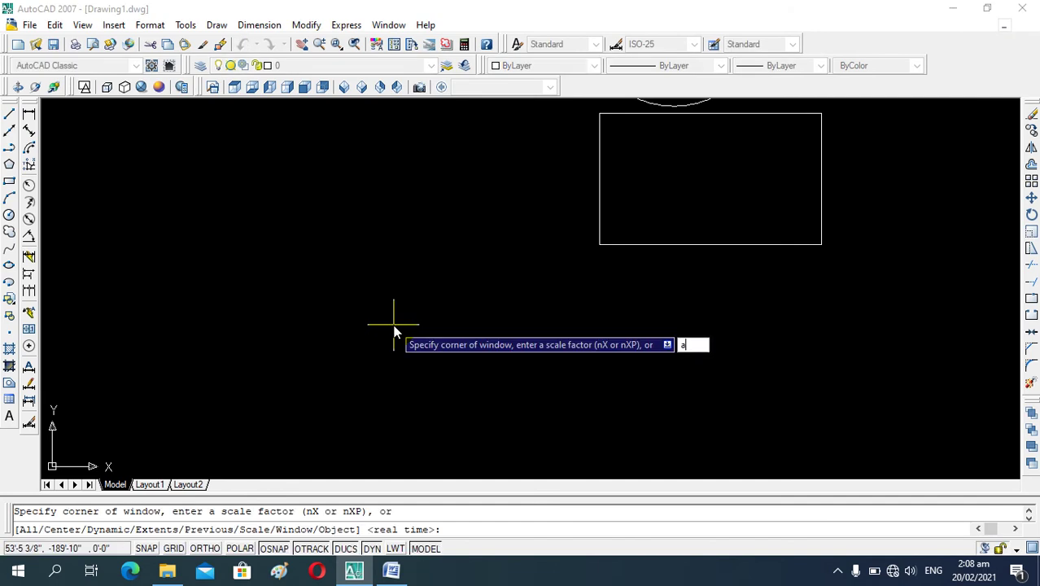
{"action": "type", "text": "a"}
{"action": "key", "text": "Return"}
{"action": "scroll", "coordinate": [328, 297], "scroll_direction": "down", "scroll_amount": 2}
{"action": "scroll", "coordinate": [588, 341], "scroll_direction": "up", "scroll_amount": 3}
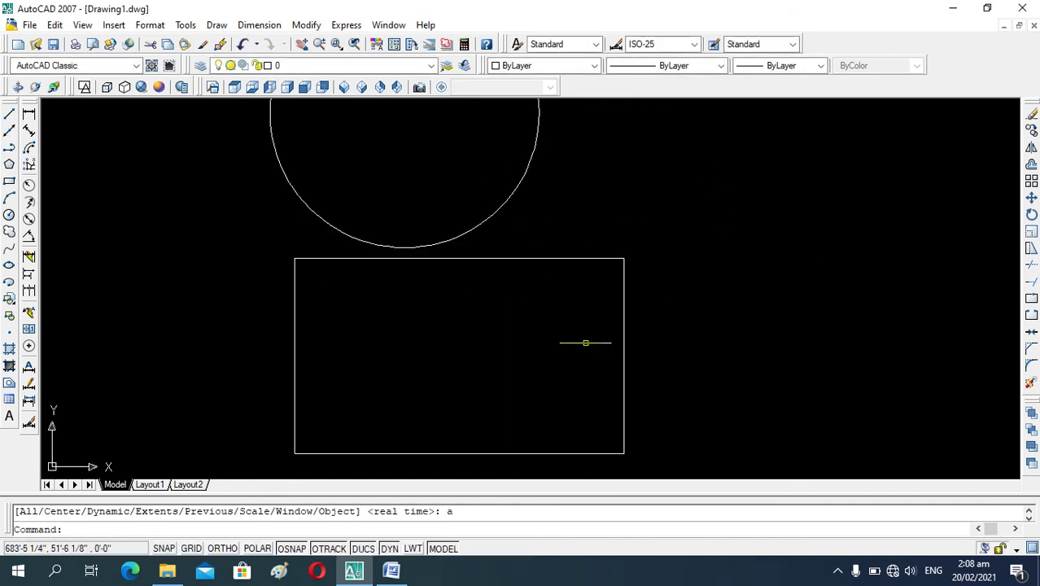
{"action": "scroll", "coordinate": [529, 288], "scroll_direction": "down", "scroll_amount": 2}
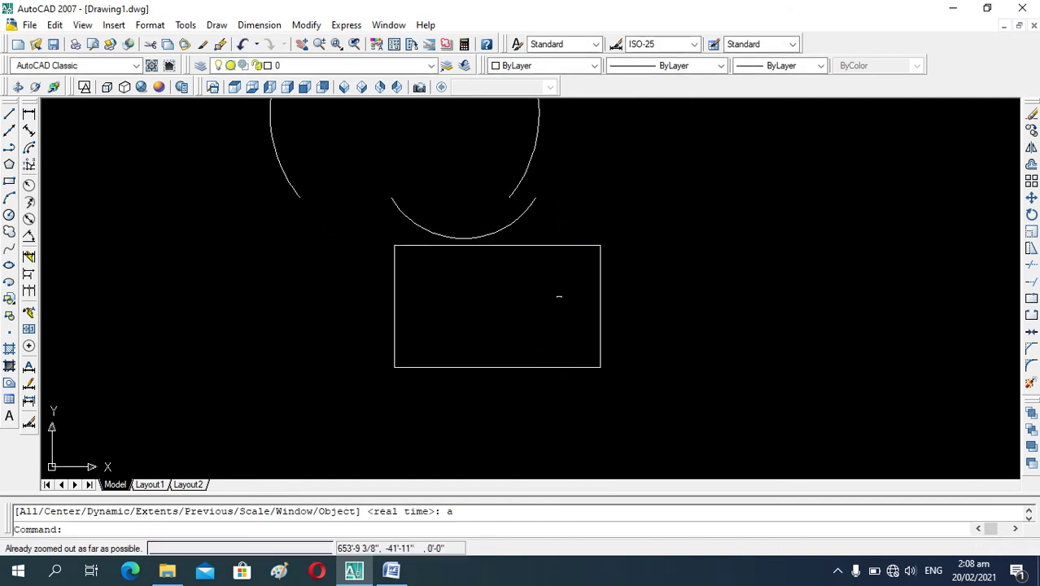
{"action": "scroll", "coordinate": [460, 281], "scroll_direction": "up", "scroll_amount": 2}
{"action": "scroll", "coordinate": [460, 281], "scroll_direction": "up", "scroll_amount": 1}
{"action": "scroll", "coordinate": [463, 318], "scroll_direction": "down", "scroll_amount": 3}
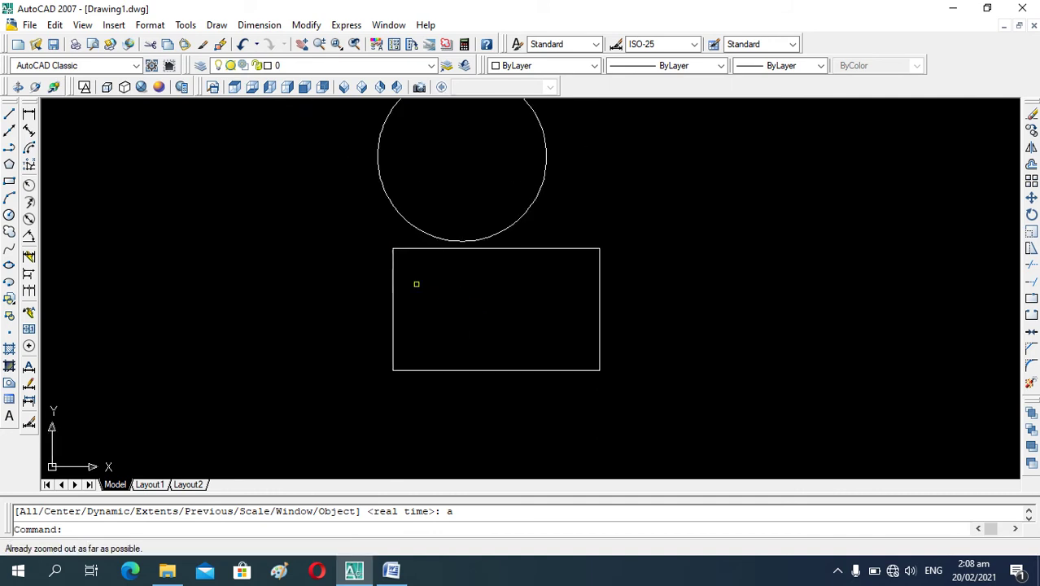
{"action": "type", "text": "h"}
{"action": "key", "text": "Return"}
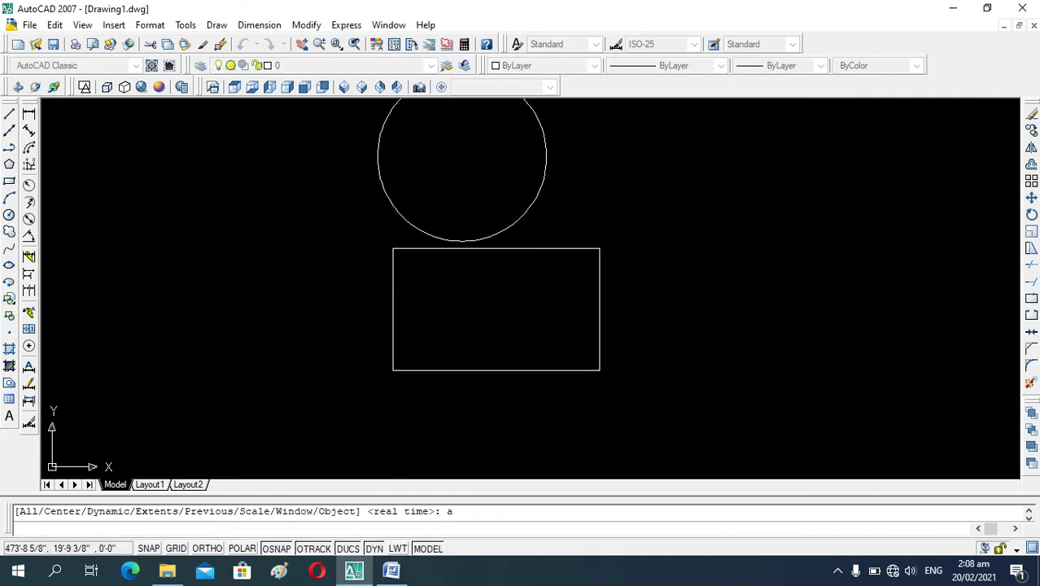
{"action": "scroll", "coordinate": [474, 226], "scroll_direction": "down", "scroll_amount": 2}
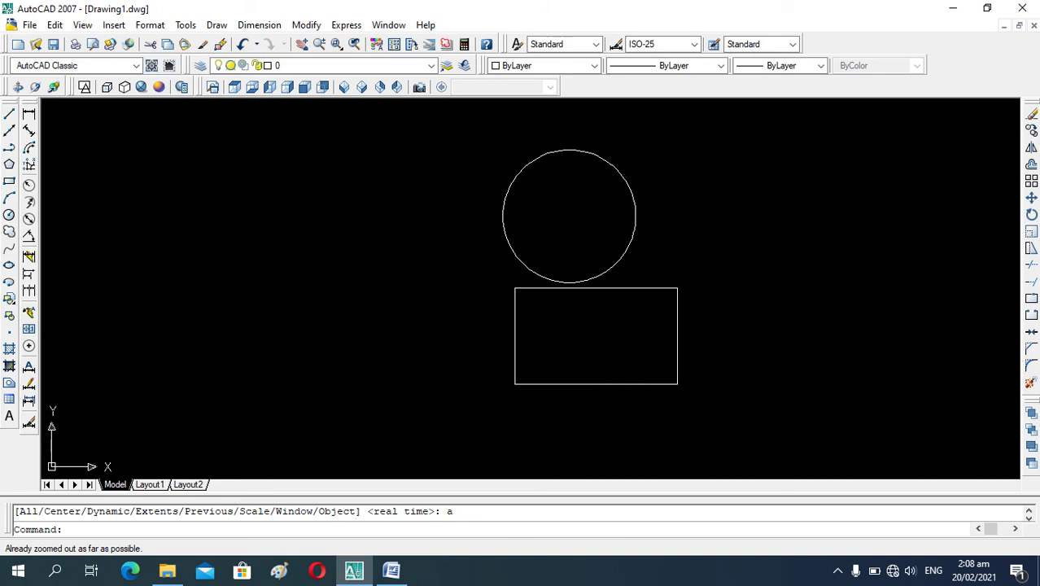
Step: Select the rectangle and the circle above it and delete both
{"action": "left_click", "coordinate": [450, 166]}
{"action": "left_click", "coordinate": [737, 436]}
{"action": "left_click", "coordinate": [682, 156]}
{"action": "left_click", "coordinate": [512, 236]}
{"action": "key", "text": "Delete"}
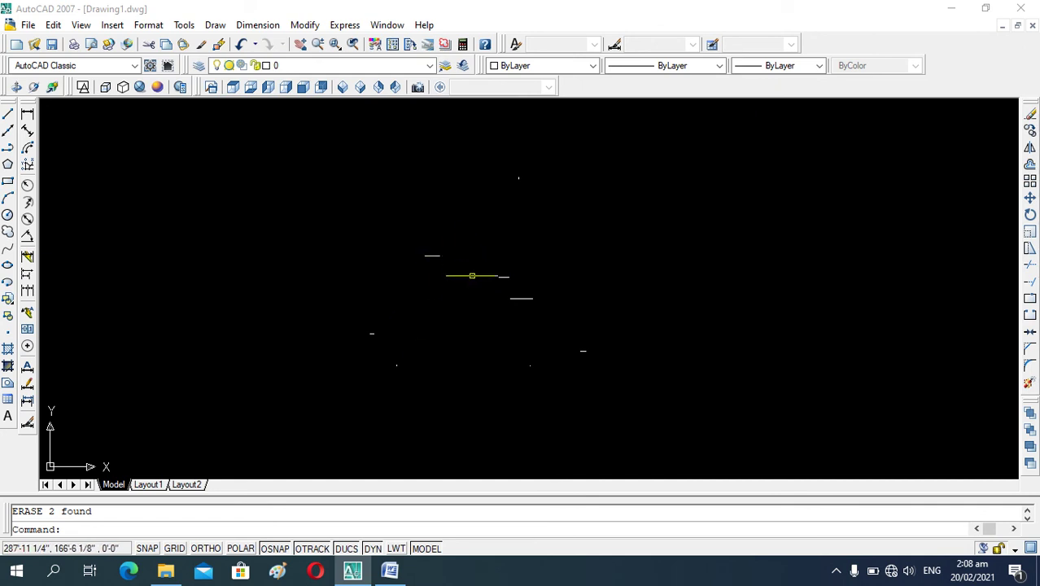
Step: Draw a new rectangle with REC by picking two opposite corners
{"action": "type", "text": "rec"}
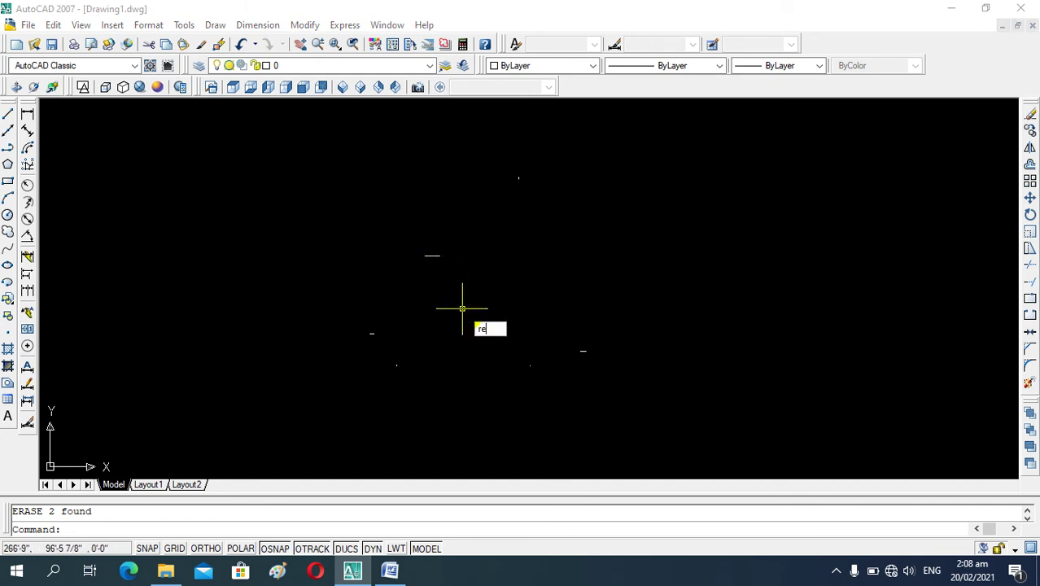
{"action": "key", "text": "Return"}
{"action": "left_click", "coordinate": [352, 235]}
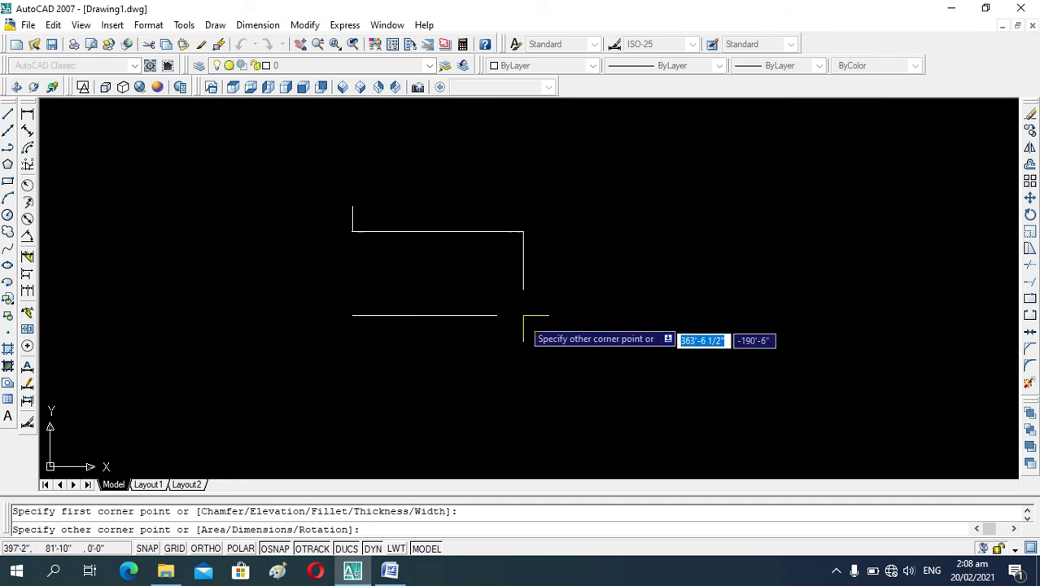
{"action": "left_click", "coordinate": [528, 314]}
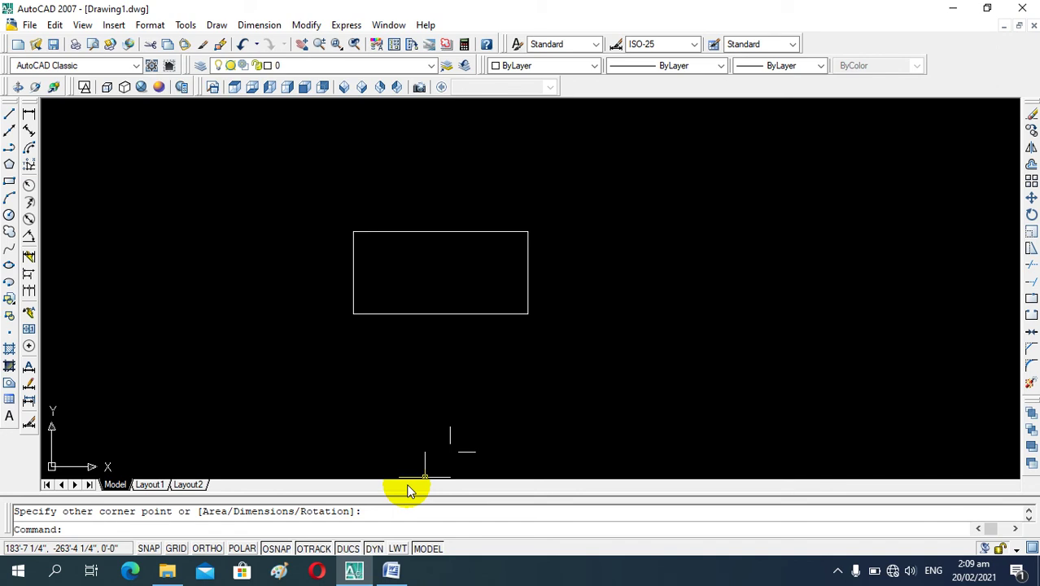
{"action": "left_click", "coordinate": [494, 529]}
{"action": "type", "text": "z"}
Step: Zoom All so the rectangle sits smaller near the centre of the view
{"action": "key", "text": "Return"}
{"action": "type", "text": "a"}
{"action": "key", "text": "Return"}
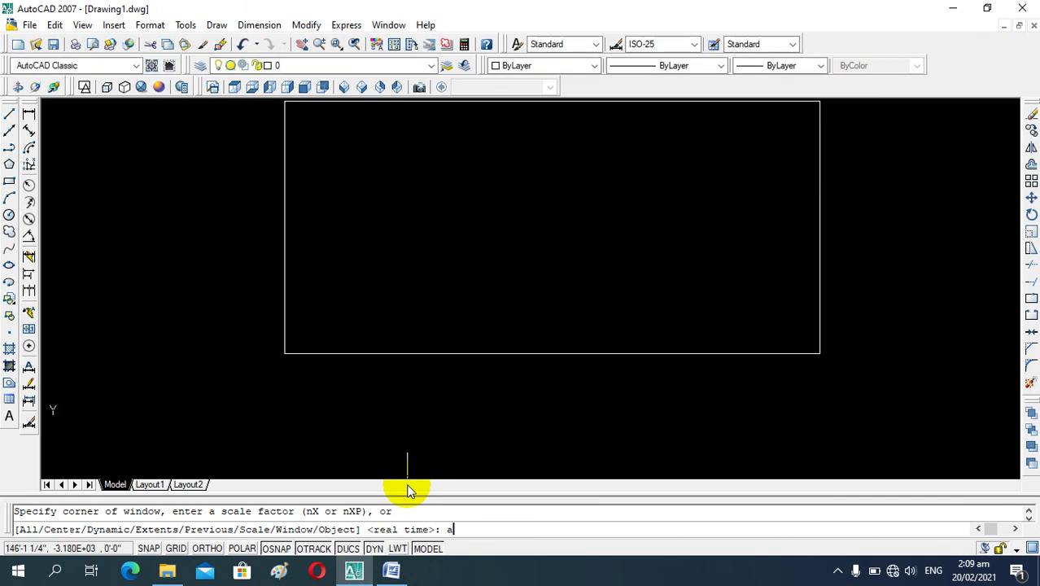
{"action": "key", "text": "Return"}
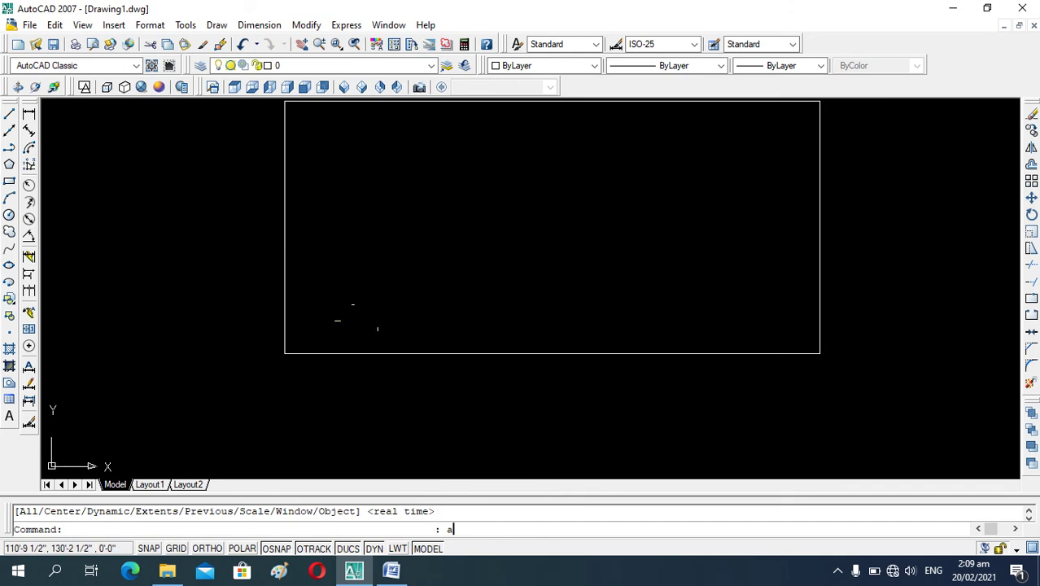
{"action": "scroll", "coordinate": [397, 259], "scroll_direction": "down", "scroll_amount": 4}
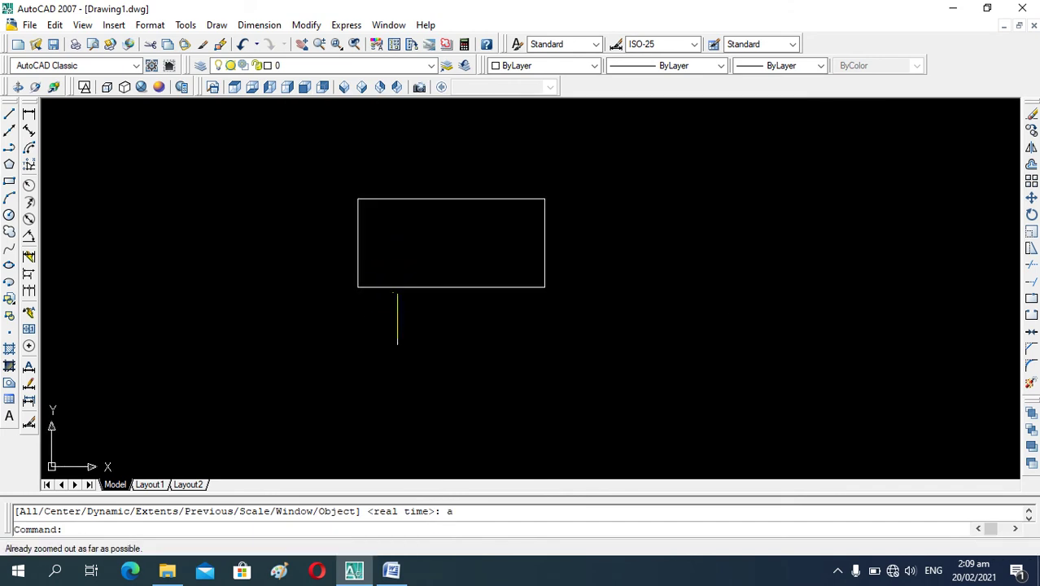
{"action": "scroll", "coordinate": [418, 215], "scroll_direction": "up", "scroll_amount": 6}
{"action": "scroll", "coordinate": [418, 232], "scroll_direction": "down", "scroll_amount": 5}
{"action": "scroll", "coordinate": [419, 237], "scroll_direction": "down", "scroll_amount": 2}
{"action": "scroll", "coordinate": [420, 240], "scroll_direction": "up", "scroll_amount": 6}
{"action": "scroll", "coordinate": [420, 244], "scroll_direction": "up", "scroll_amount": 2}
{"action": "scroll", "coordinate": [422, 250], "scroll_direction": "down", "scroll_amount": 6}
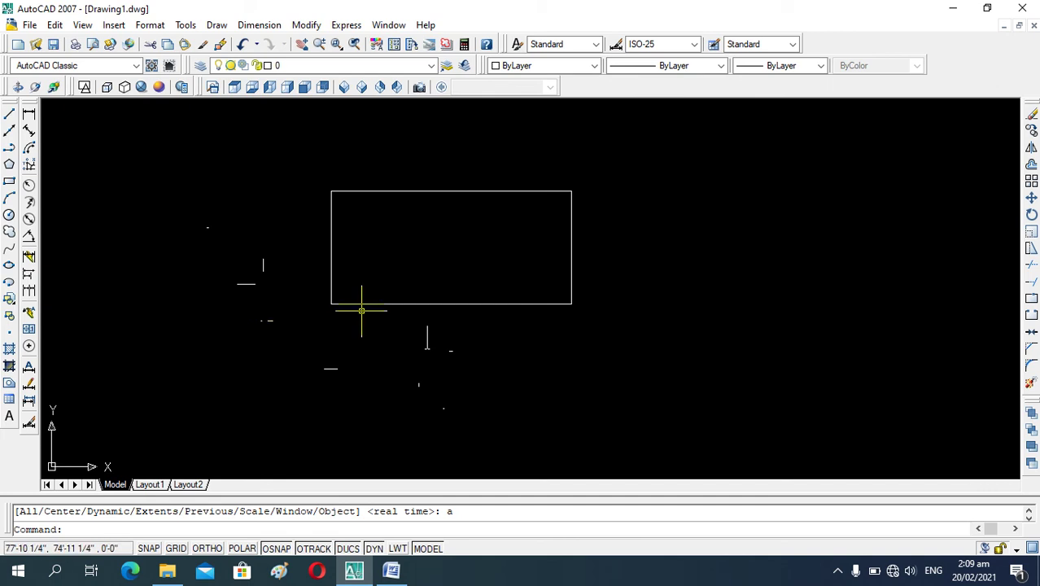
Step: With LINE and Ortho off, draw five connected segments closing back at the starting corner
{"action": "type", "text": "l"}
{"action": "key", "text": "Return"}
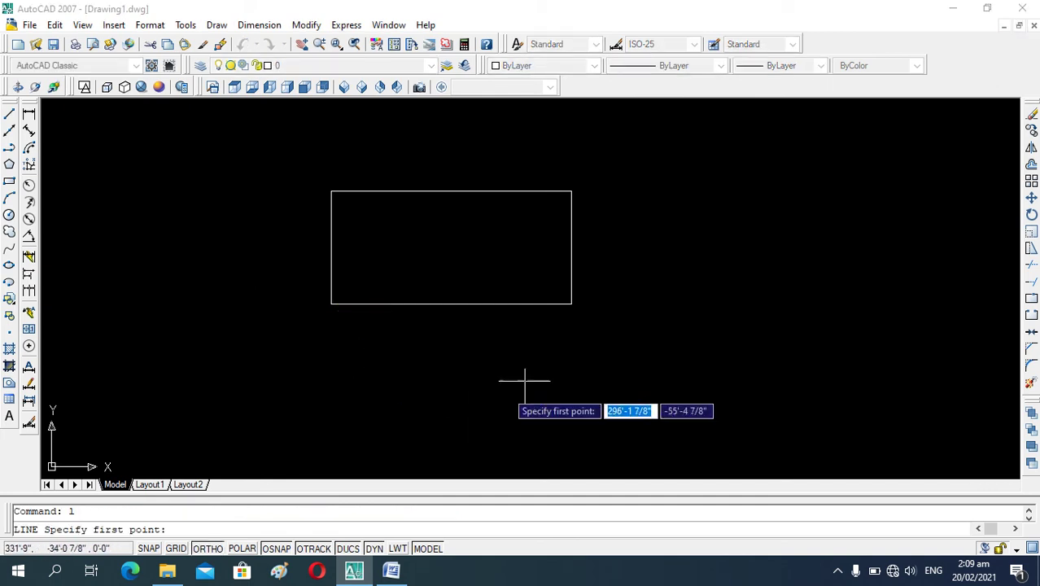
{"action": "left_click", "coordinate": [627, 220]}
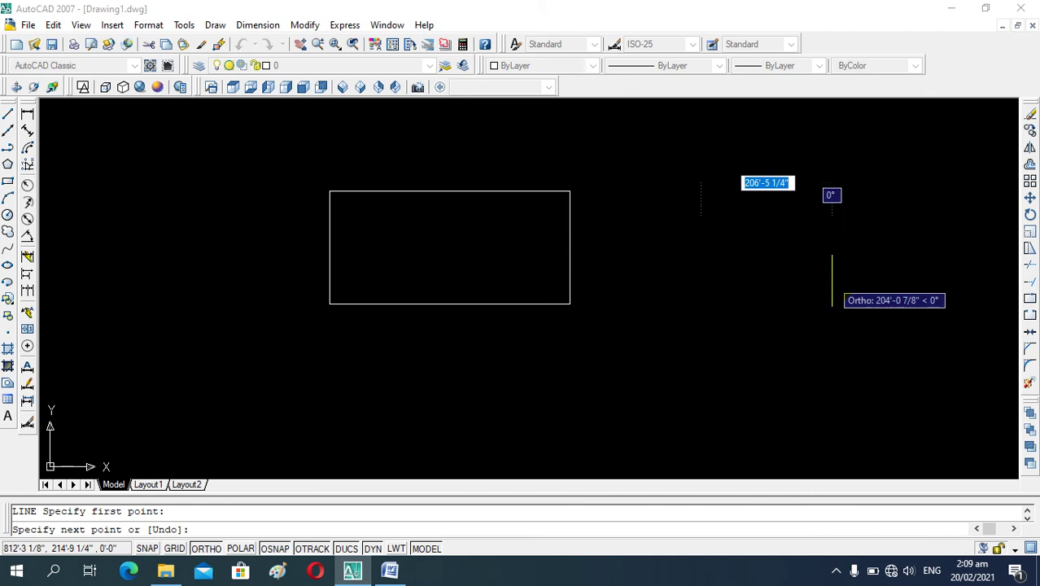
{"action": "key", "text": "F8"}
{"action": "left_click", "coordinate": [824, 279]}
{"action": "left_click", "coordinate": [787, 375]}
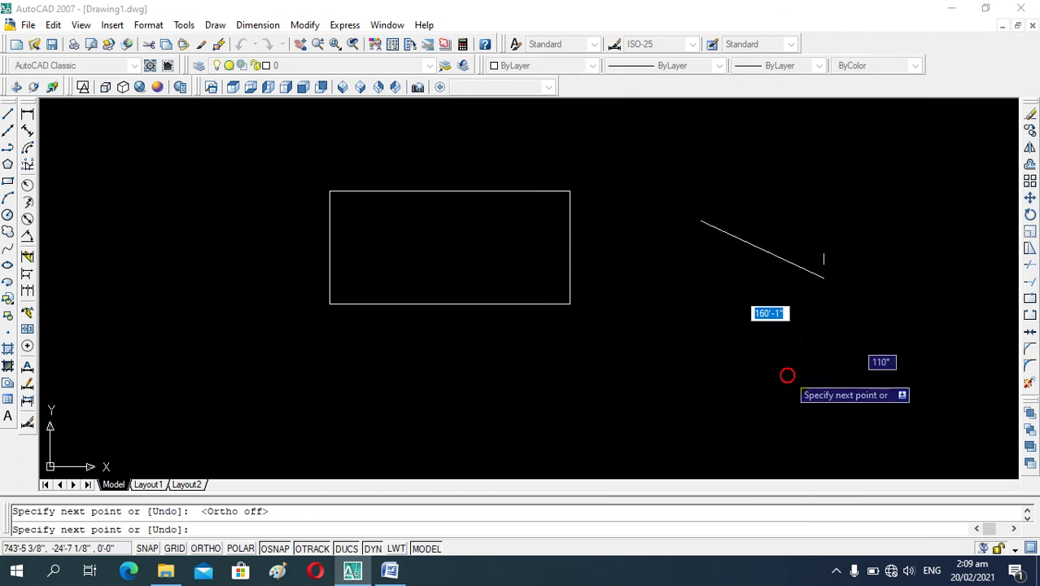
{"action": "left_click", "coordinate": [698, 336]}
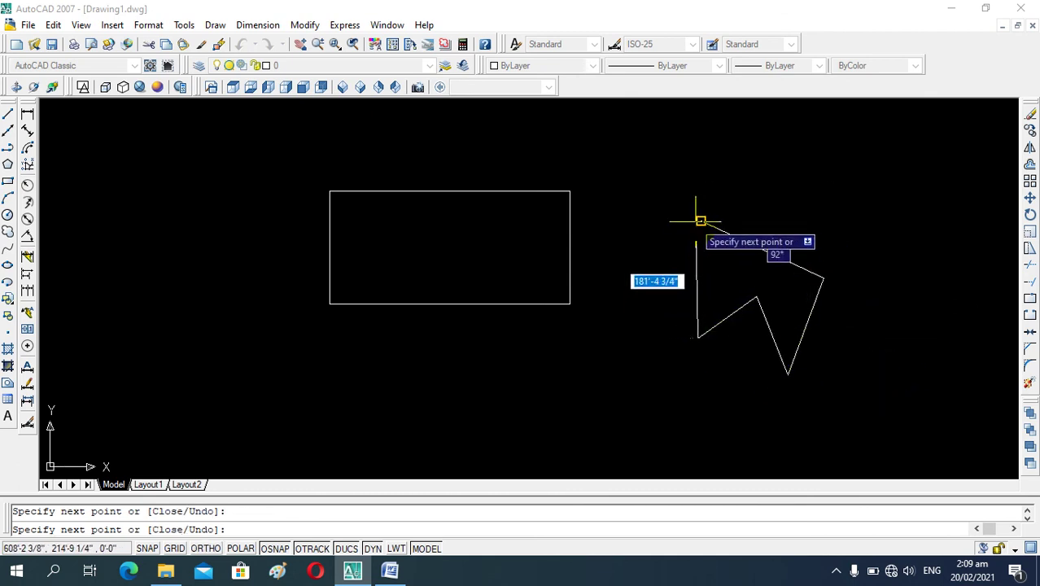
{"action": "left_click", "coordinate": [698, 224]}
{"action": "key", "text": "Return"}
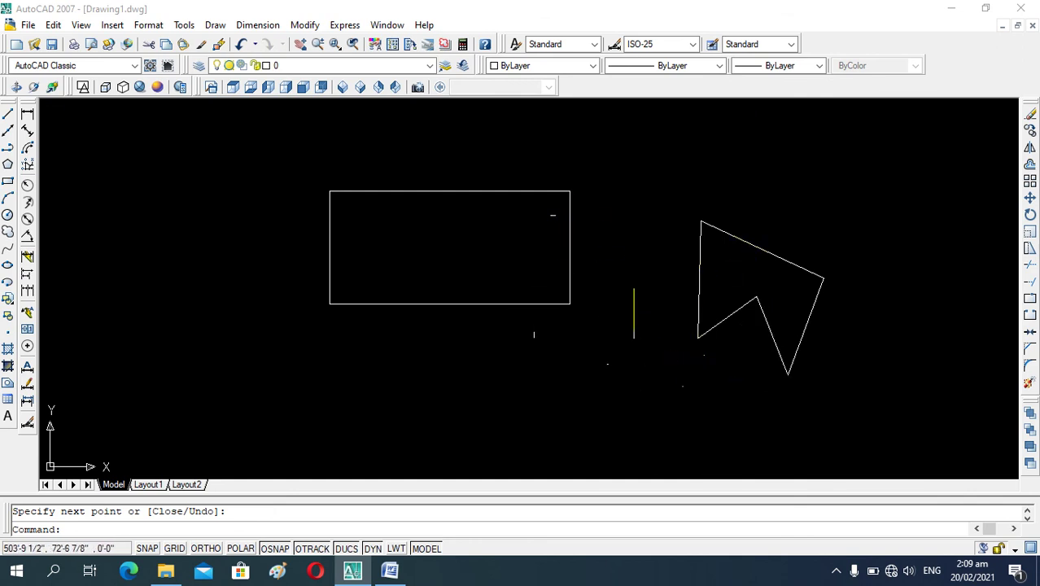
Step: Window-select the rectangle and erase it with E
{"action": "left_click", "coordinate": [592, 170]}
{"action": "left_click", "coordinate": [290, 355]}
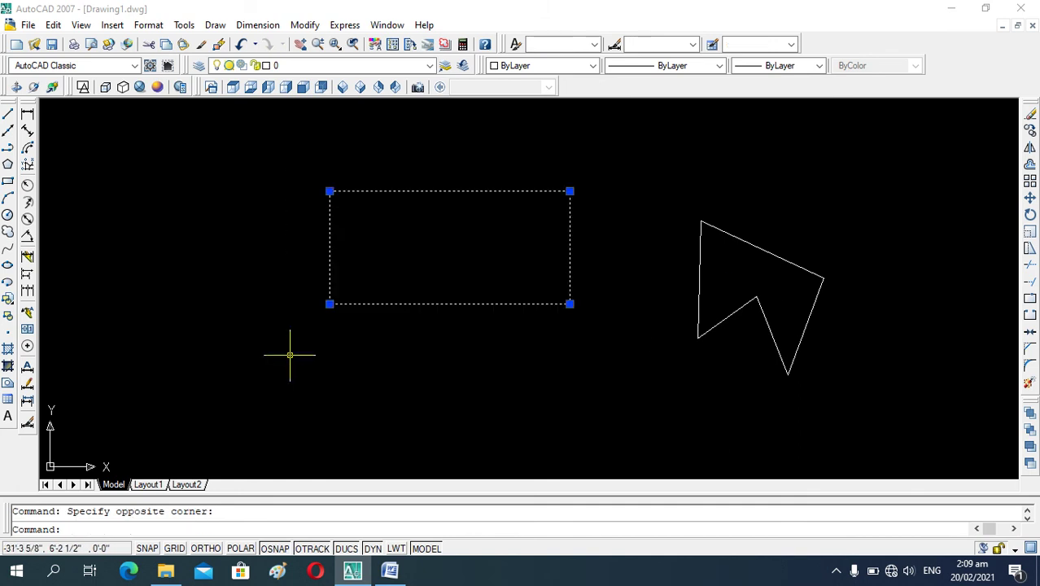
{"action": "type", "text": "e"}
{"action": "key", "text": "Return"}
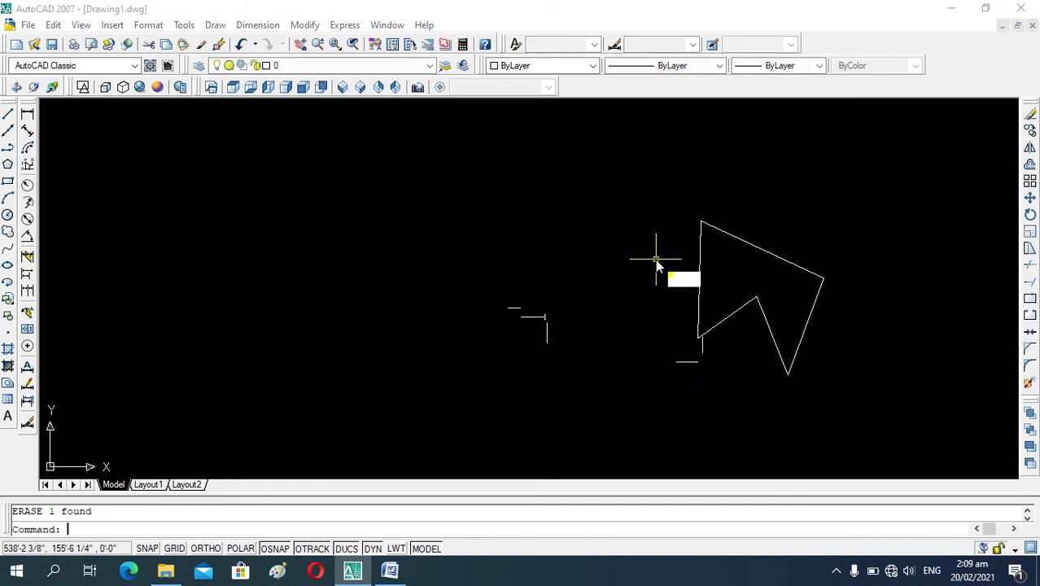
Step: Mirror the five-line outline about a line from its top-left vertex, keeping the original
{"action": "key", "text": "Return"}
{"action": "left_click", "coordinate": [675, 197]}
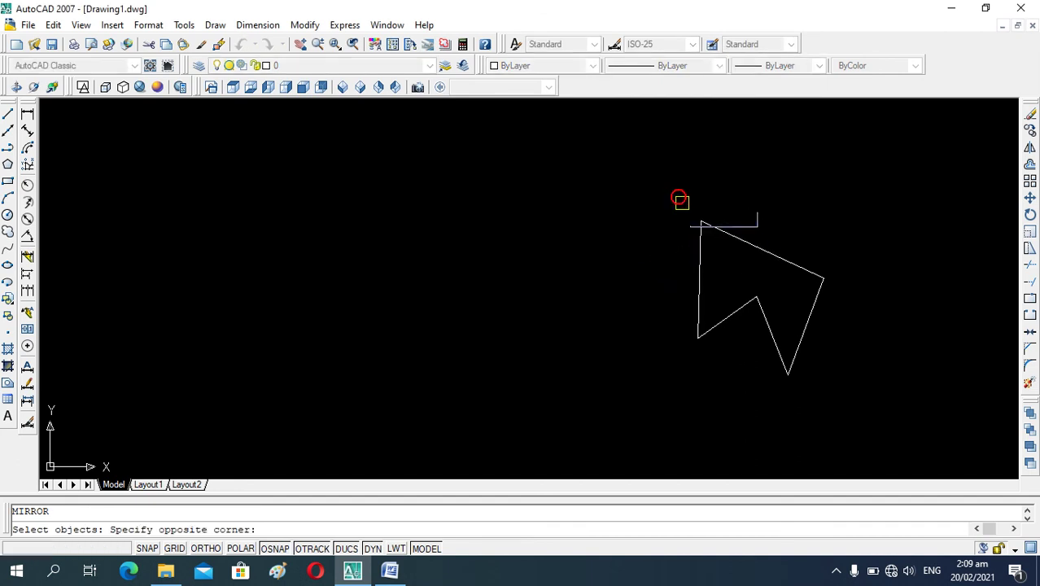
{"action": "left_click", "coordinate": [861, 413]}
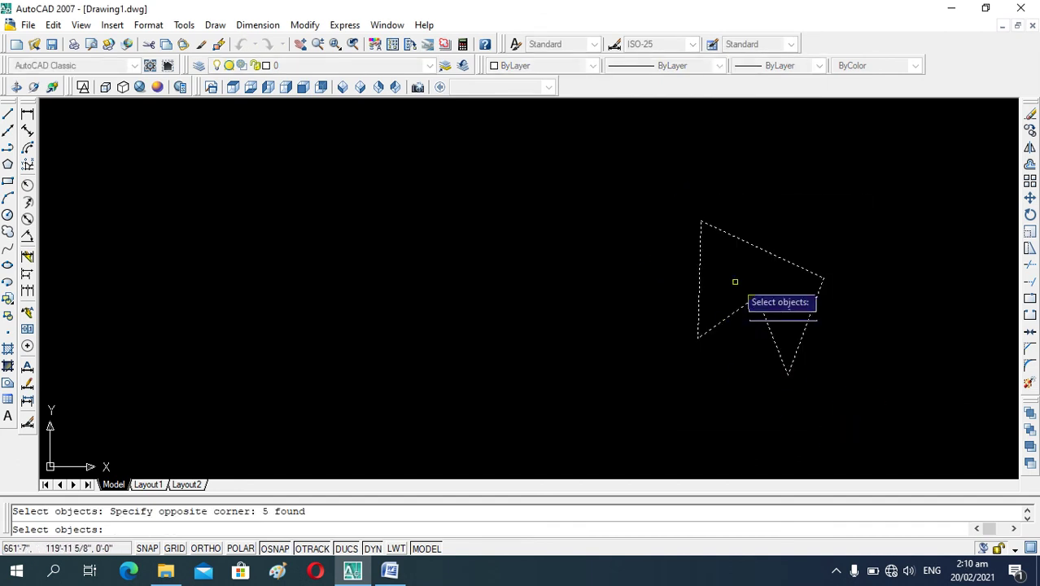
{"action": "key", "text": "Return"}
{"action": "left_click", "coordinate": [701, 221]}
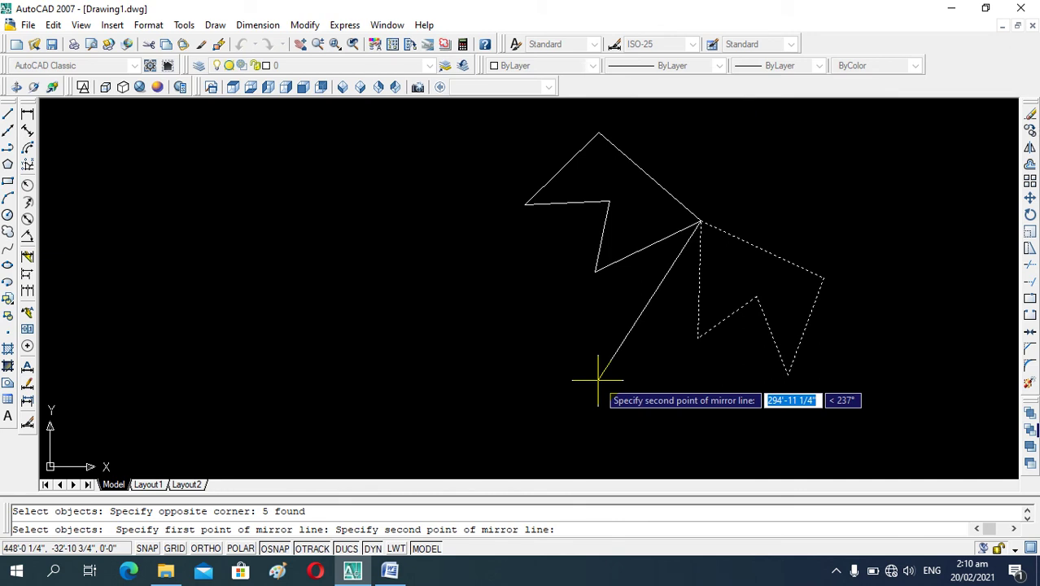
{"action": "left_click", "coordinate": [597, 380]}
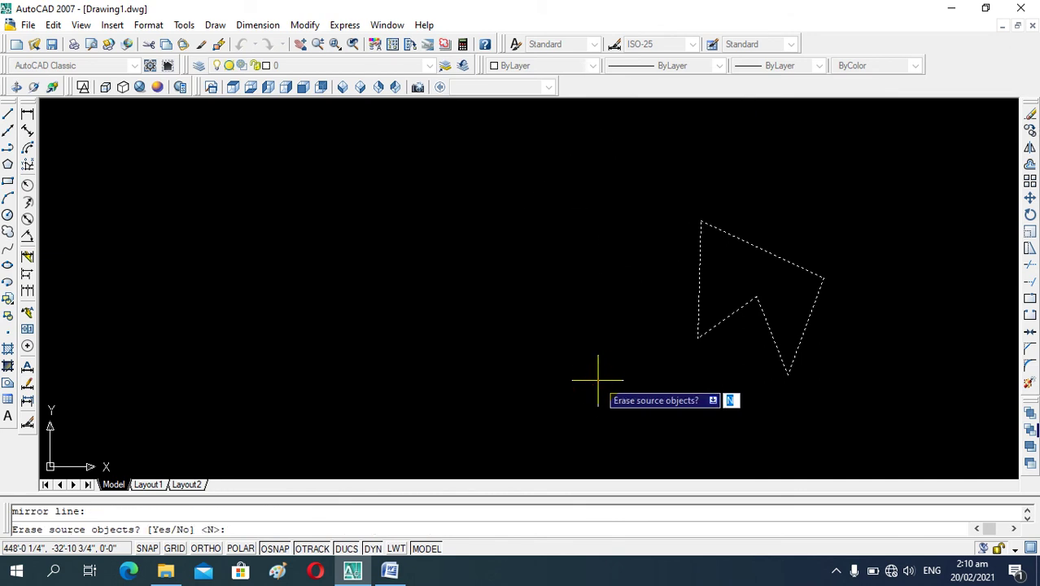
{"action": "key", "text": "Return"}
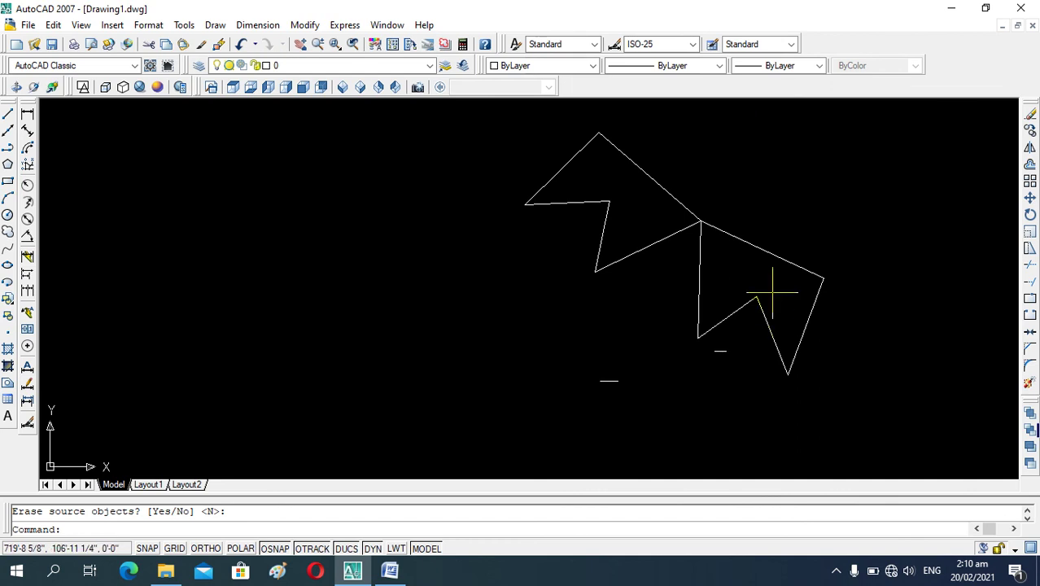
{"action": "scroll", "coordinate": [736, 314], "scroll_direction": "up", "scroll_amount": 1}
{"action": "scroll", "coordinate": [577, 253], "scroll_direction": "up", "scroll_amount": 1}
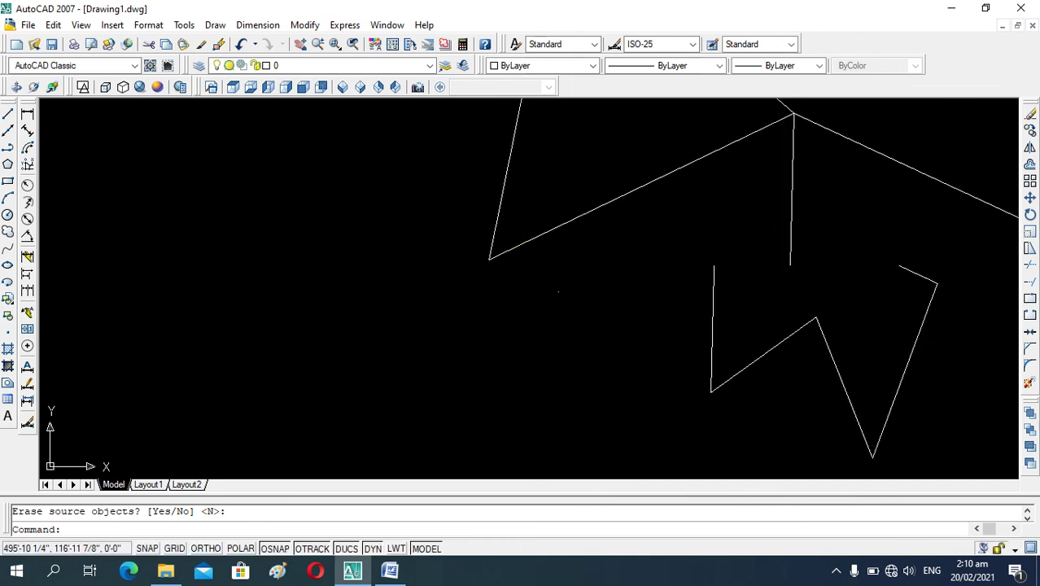
{"action": "scroll", "coordinate": [485, 151], "scroll_direction": "down", "scroll_amount": 3}
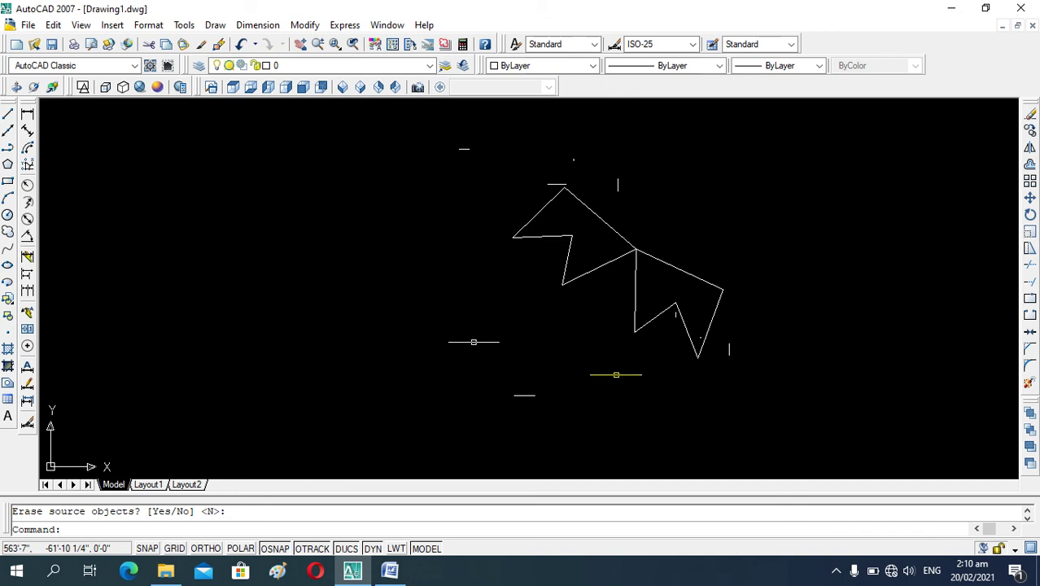
Step: Minimize AutoCAD and bring up the Camtasia Studio launcher and Recorder window
{"action": "left_click", "coordinate": [836, 571]}
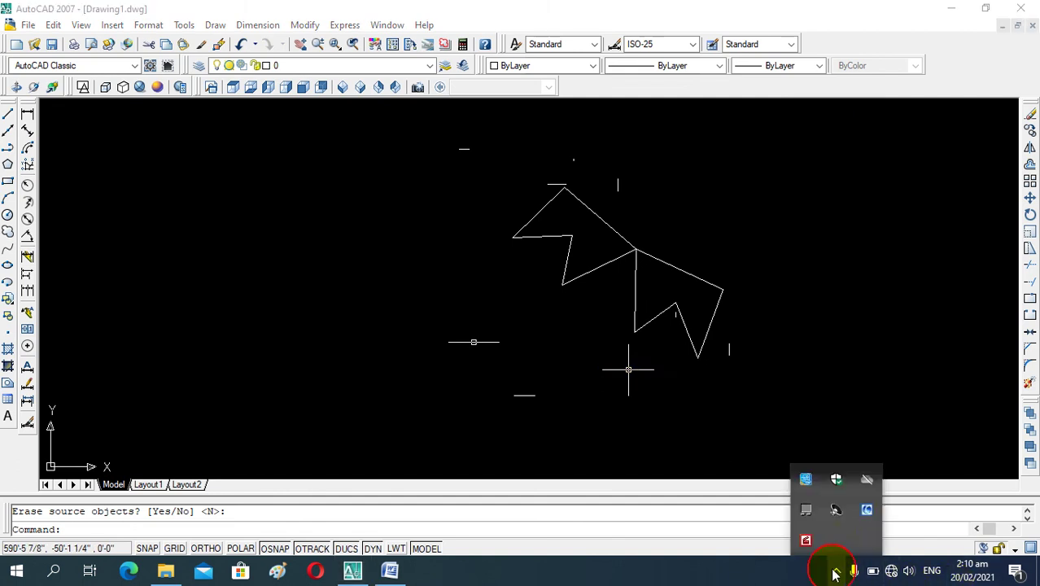
{"action": "left_click", "coordinate": [808, 540]}
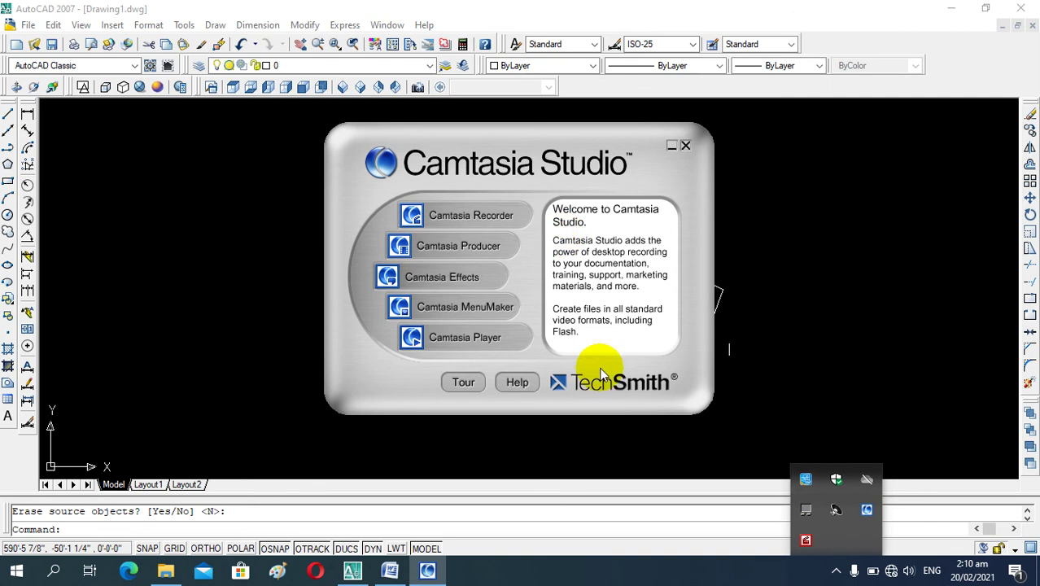
{"action": "left_click", "coordinate": [950, 9]}
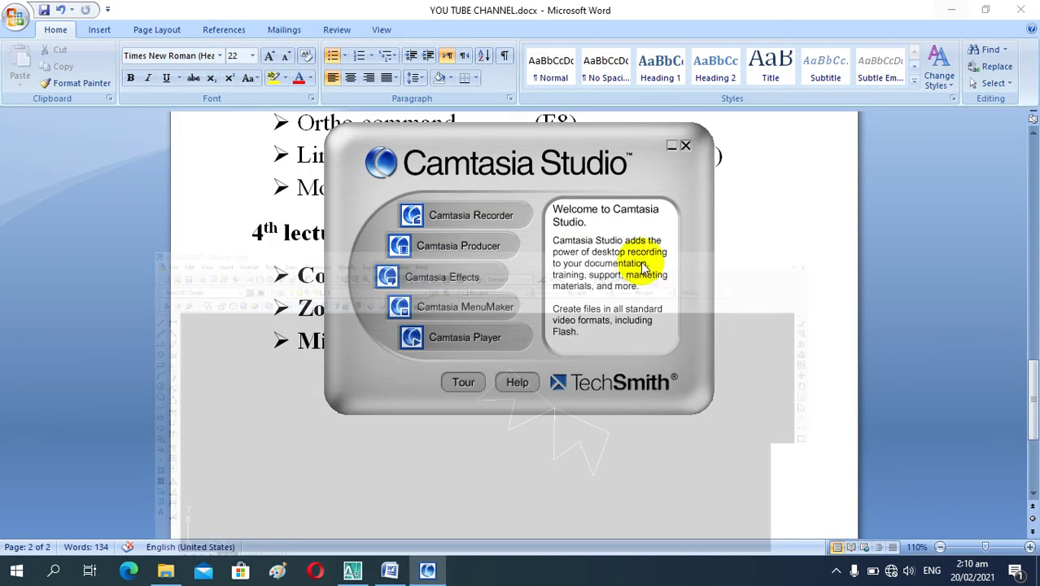
{"action": "left_click", "coordinate": [841, 572]}
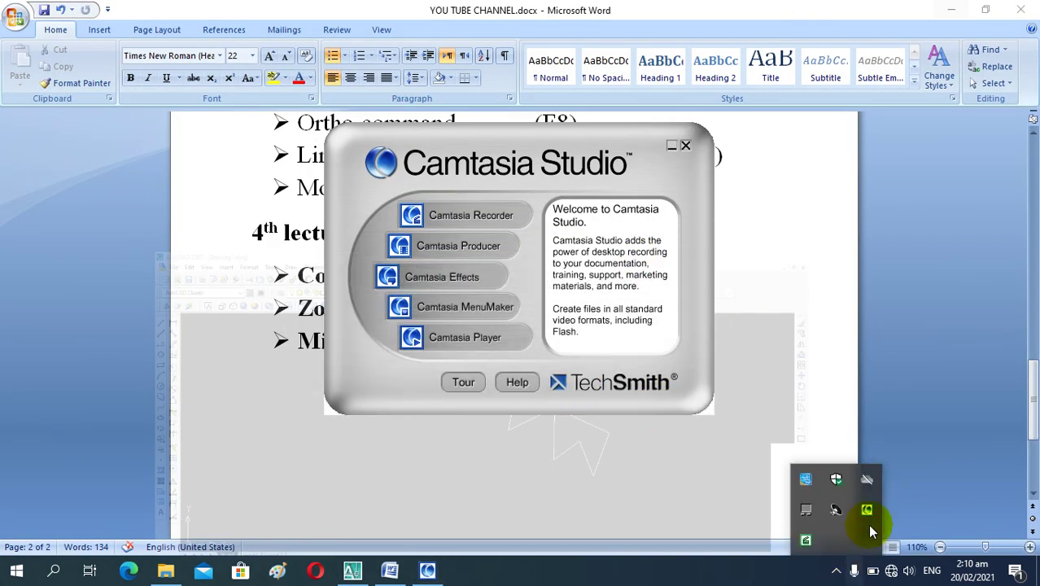
{"action": "left_click", "coordinate": [806, 539]}
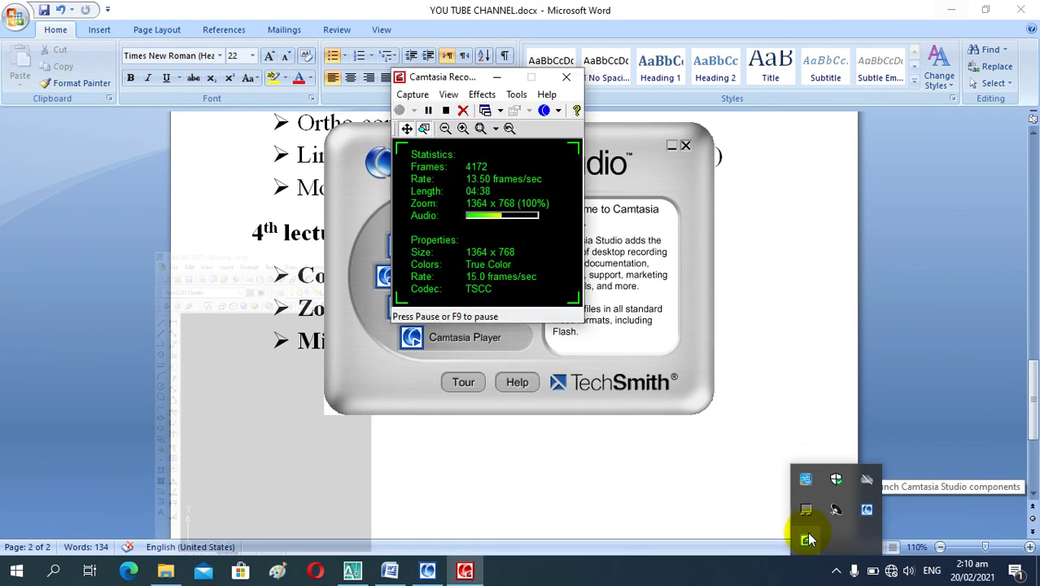